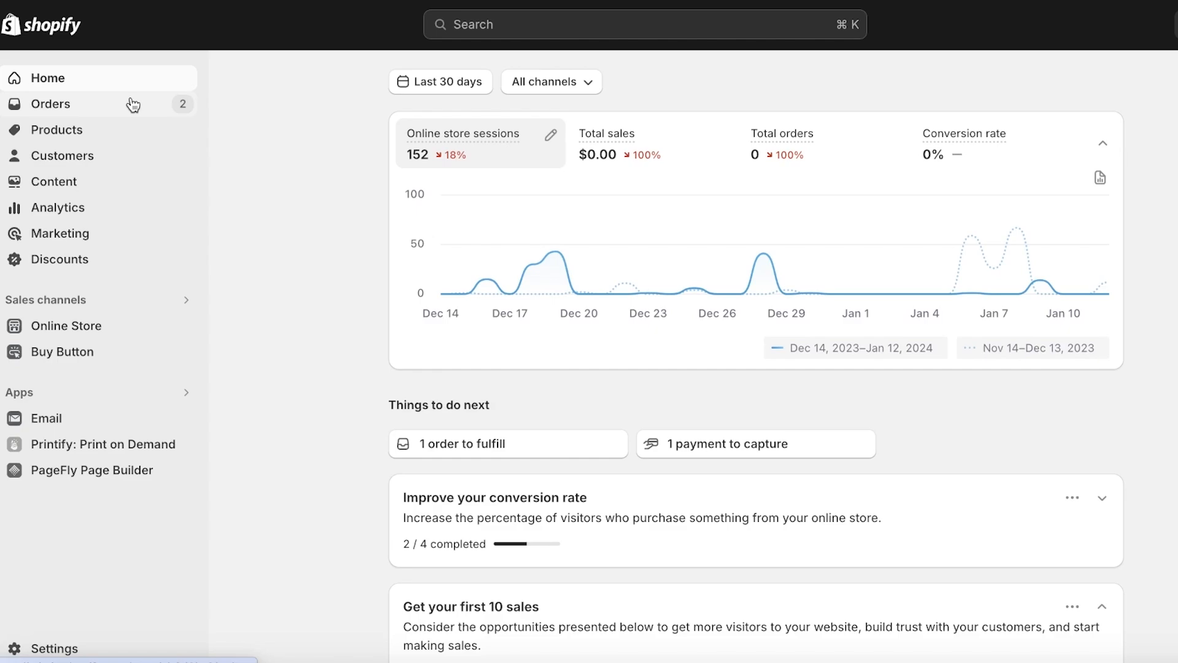
click(69, 396)
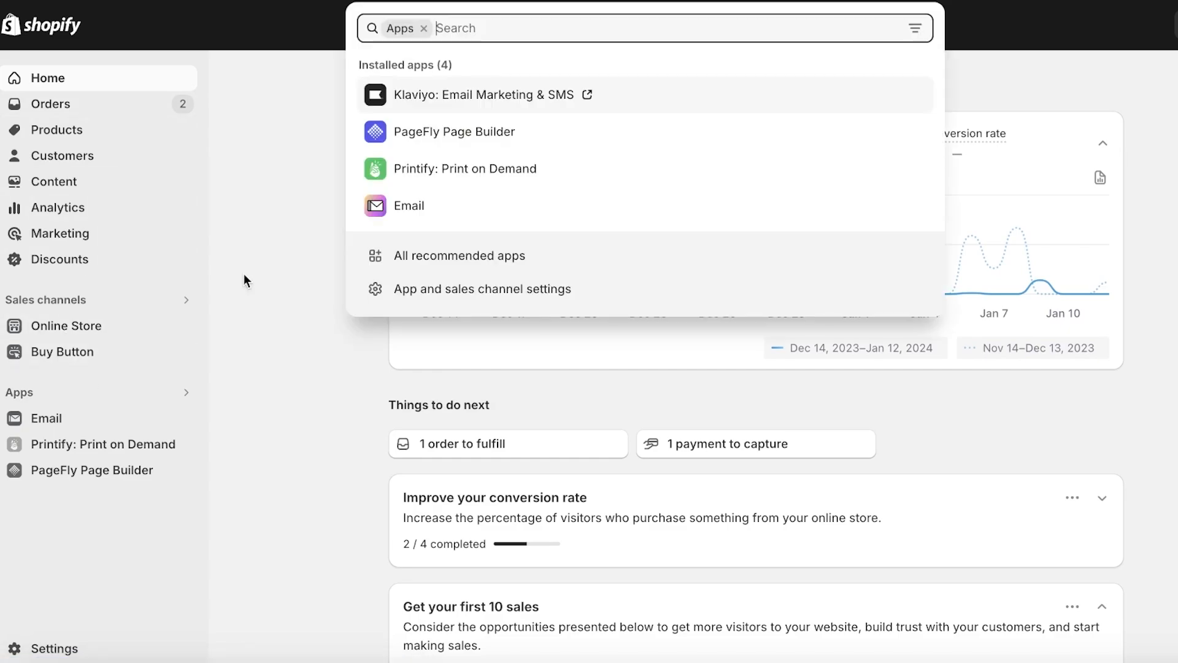
click(416, 289)
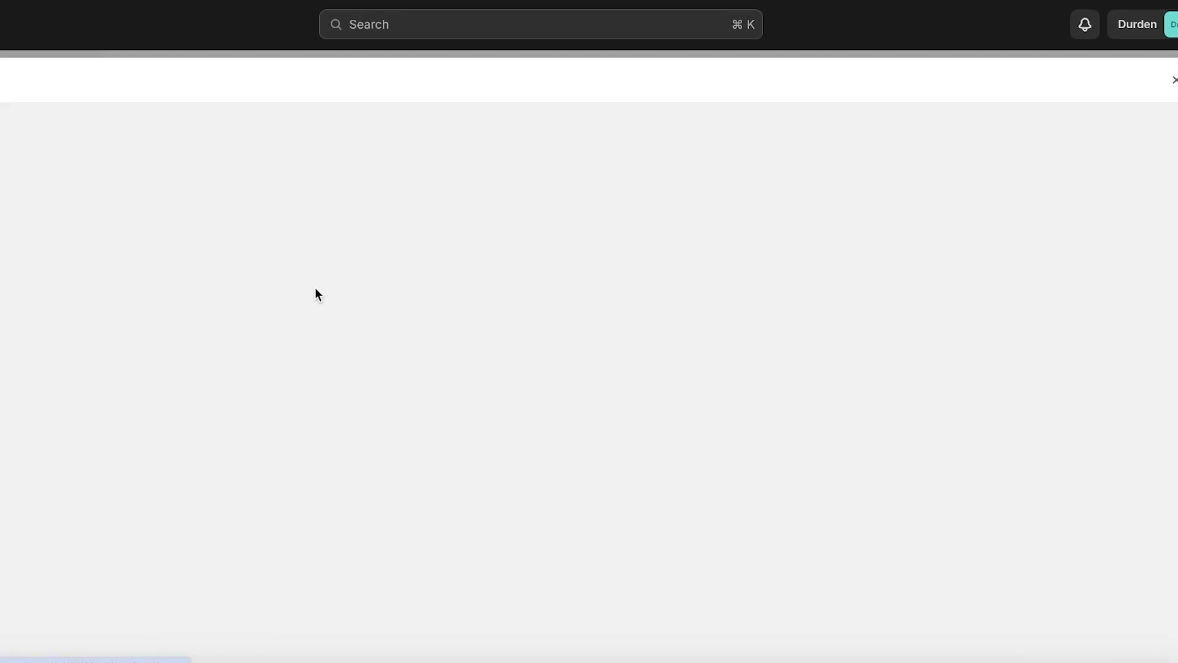
click(975, 160)
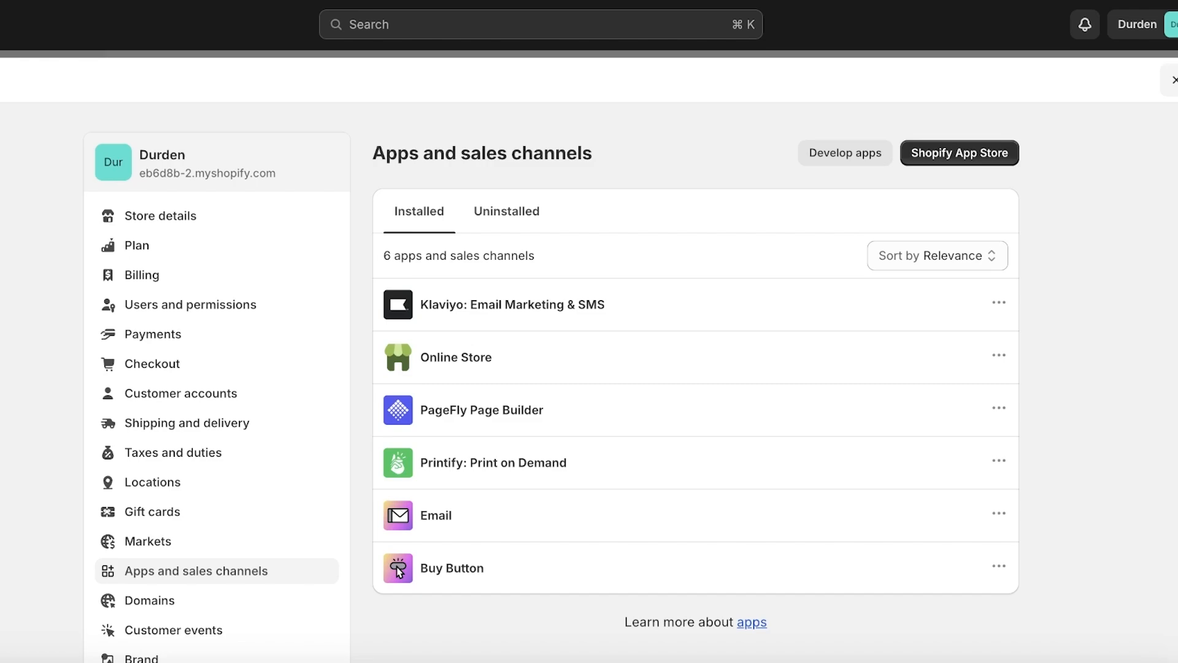
click(1175, 81)
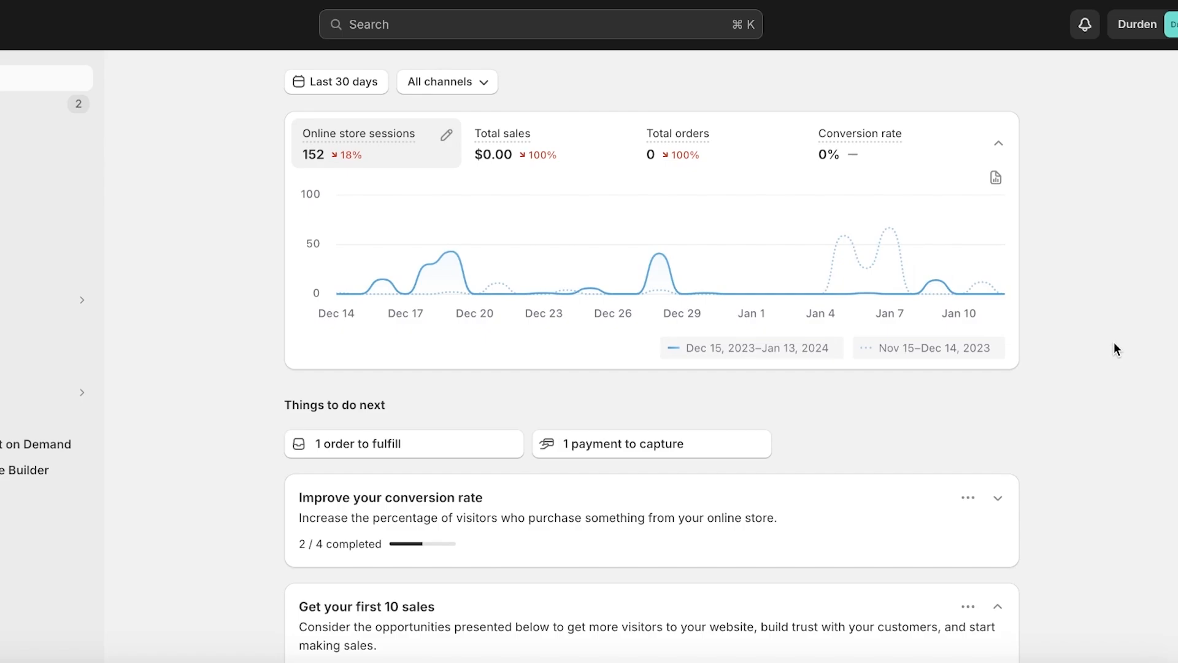
Go to the Shopify App Store from the store's apps and sales channels settings.
click(24, 660)
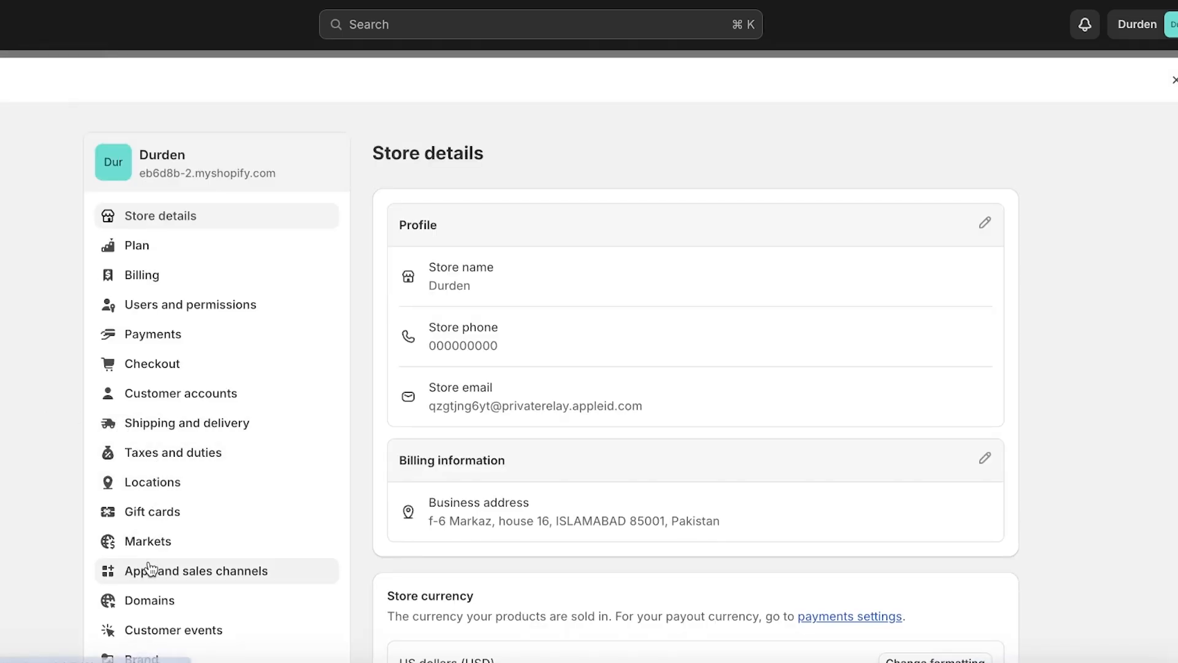
click(151, 570)
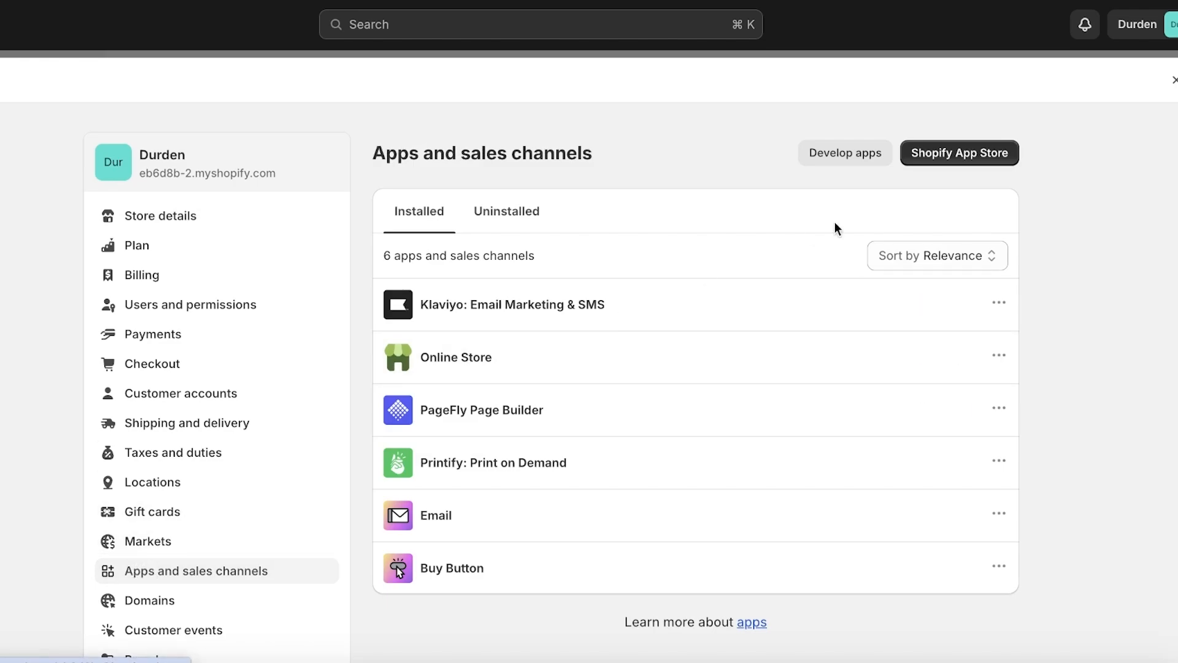
click(929, 161)
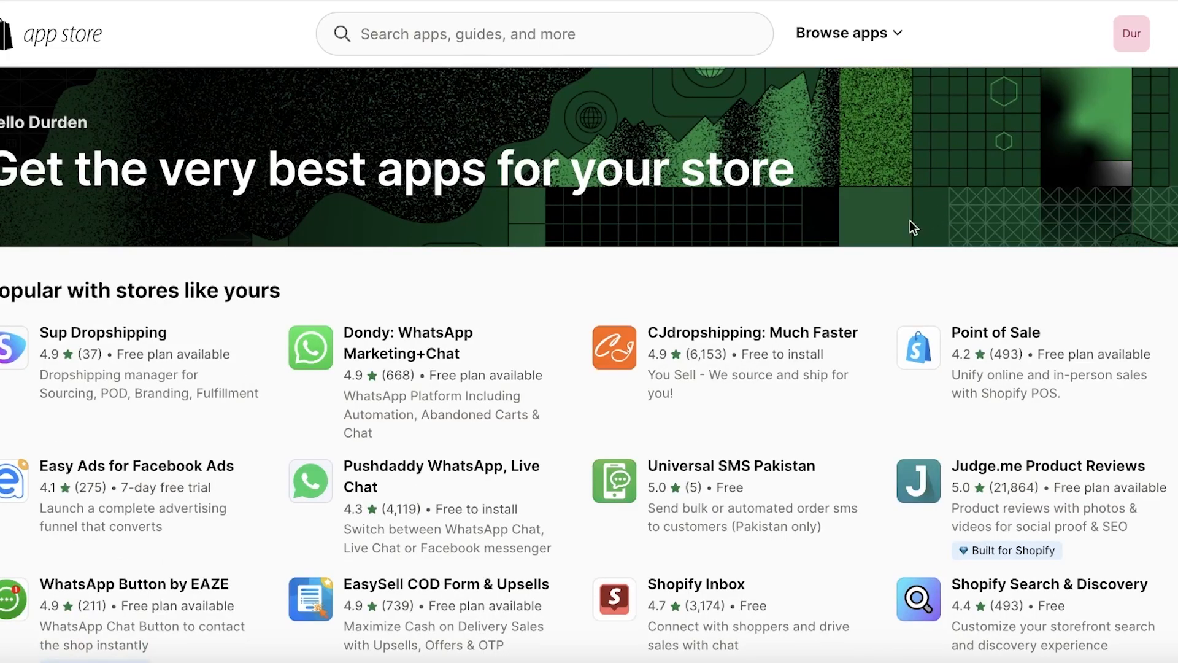
Search the app store for "judge me" and look through the results for the Judge.me review apps.
click(440, 28)
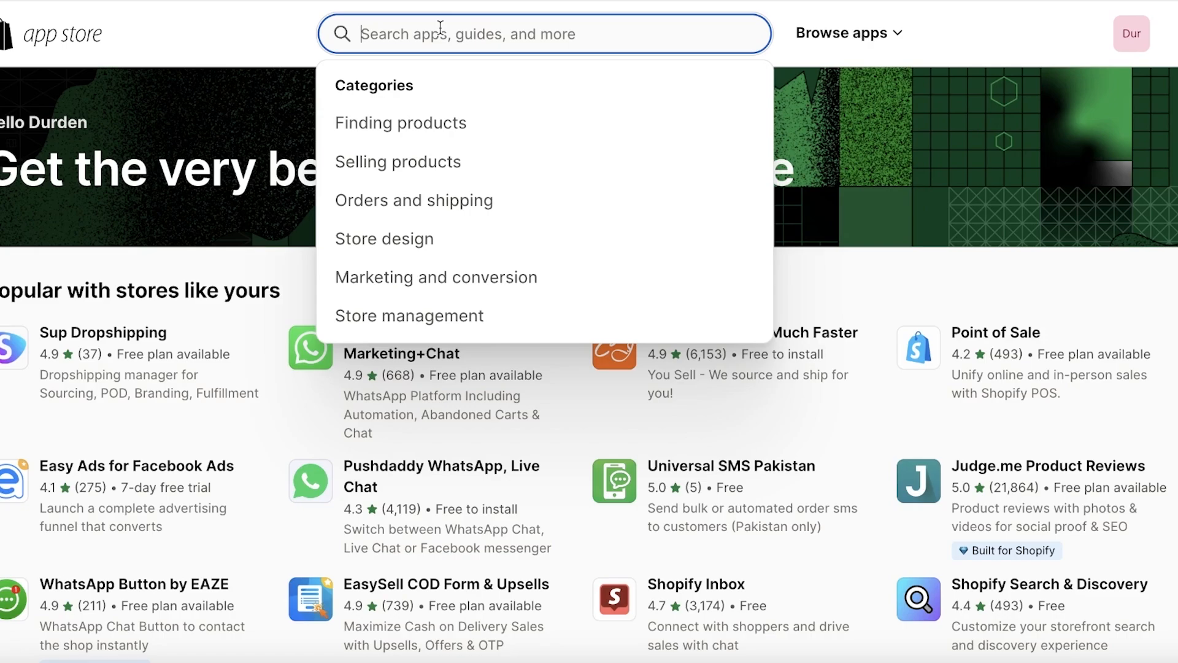
text(jud)
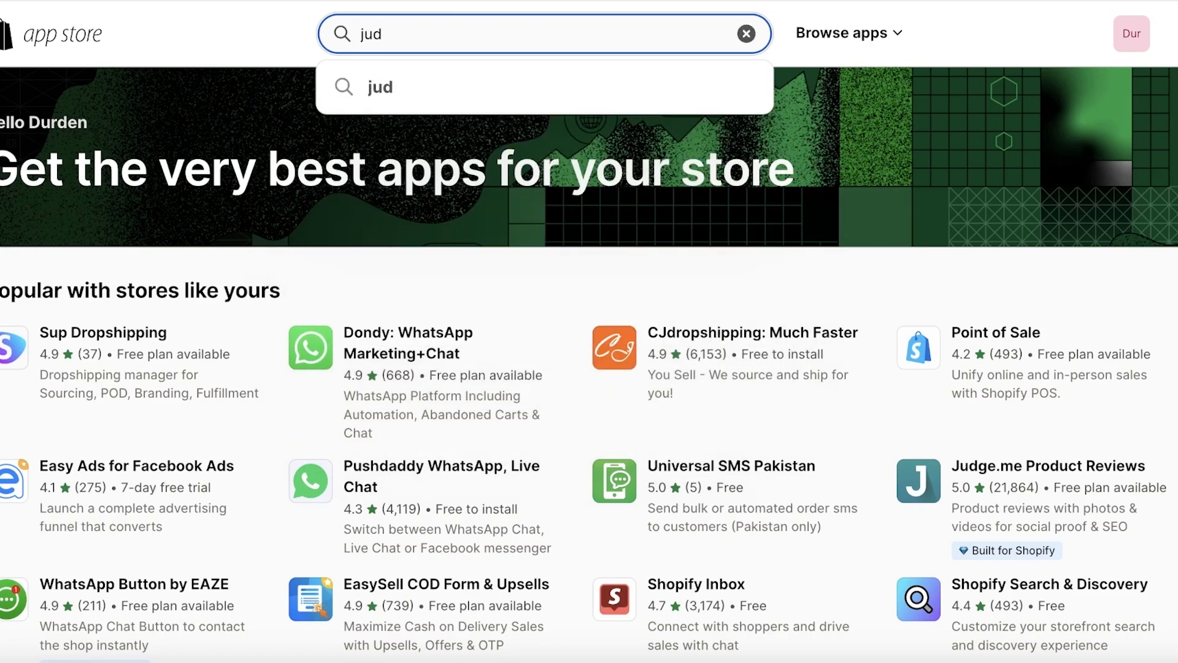
text(ge. e)
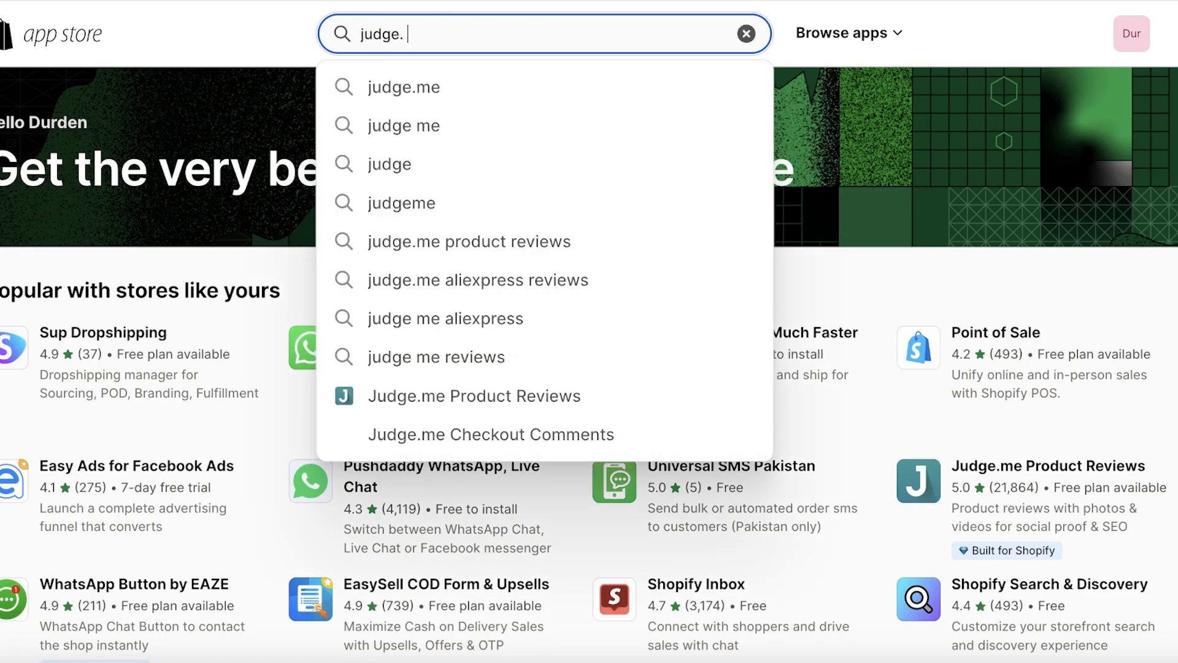
key(BackSpace)
key(BackSpace)
key(BackSpace)
text(me)
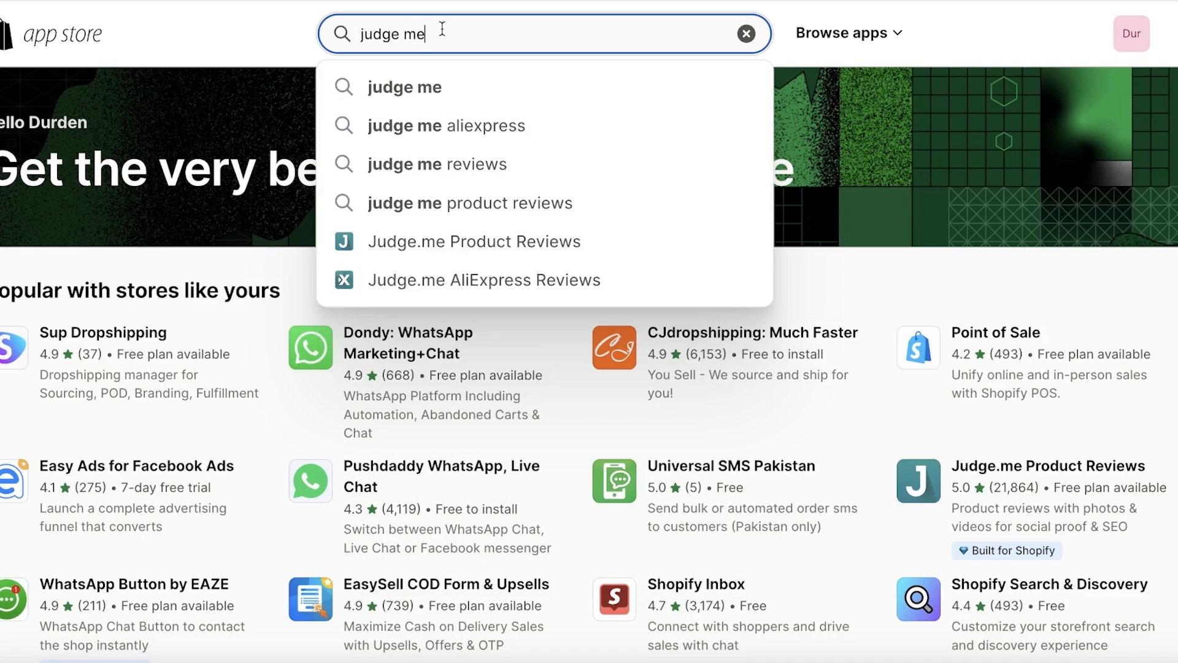
key(Return)
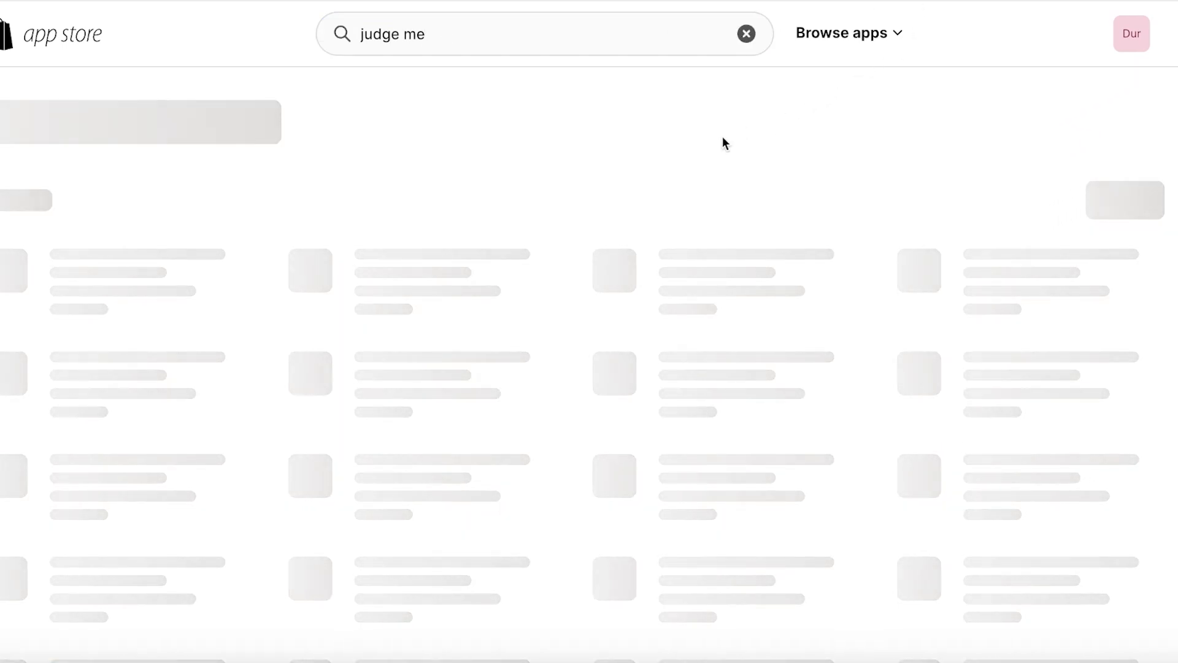
scroll(439, 300, down, 2)
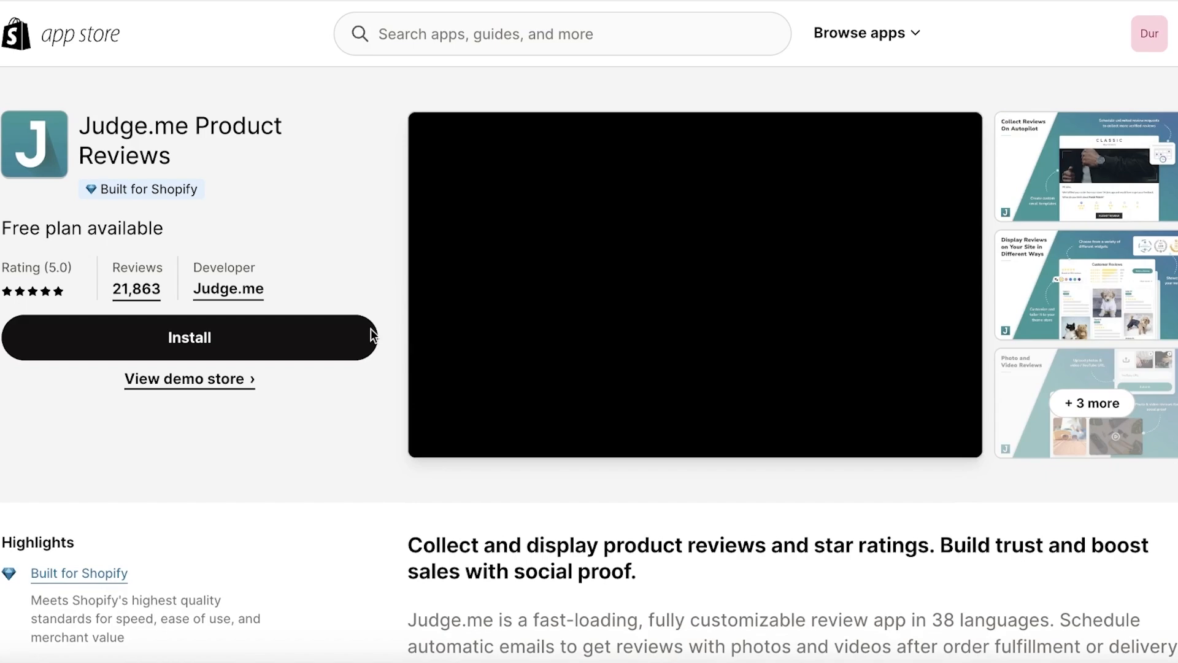
Install the Judge.me Product Reviews app on the store and approve its data access.
click(265, 354)
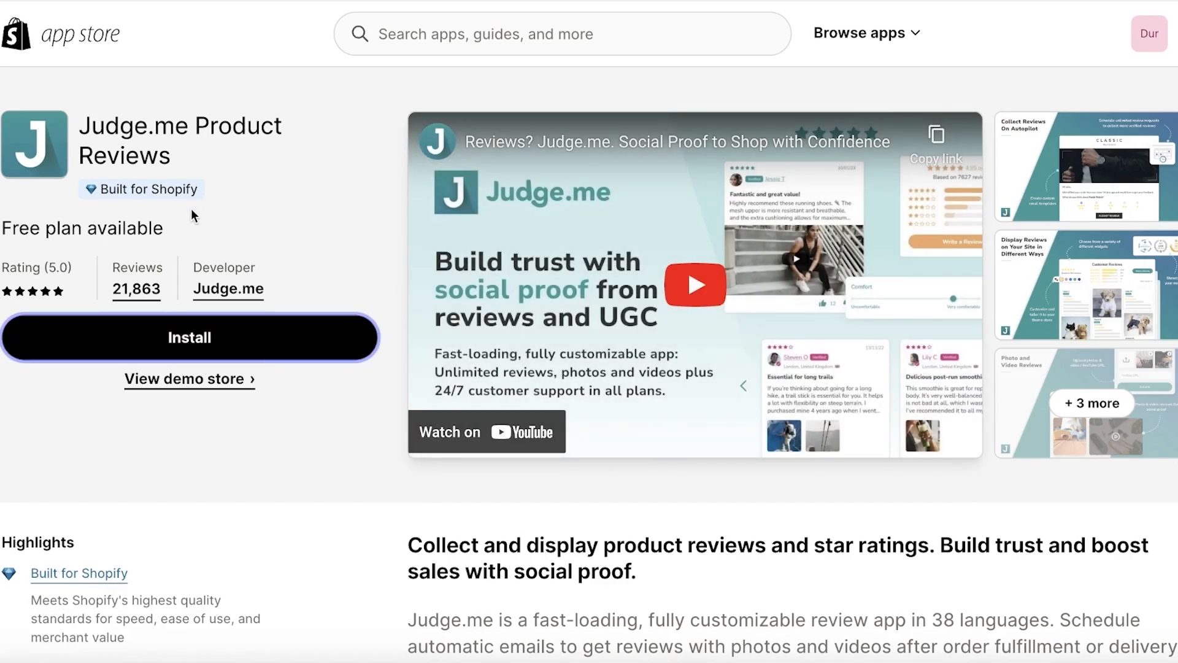
click(152, 343)
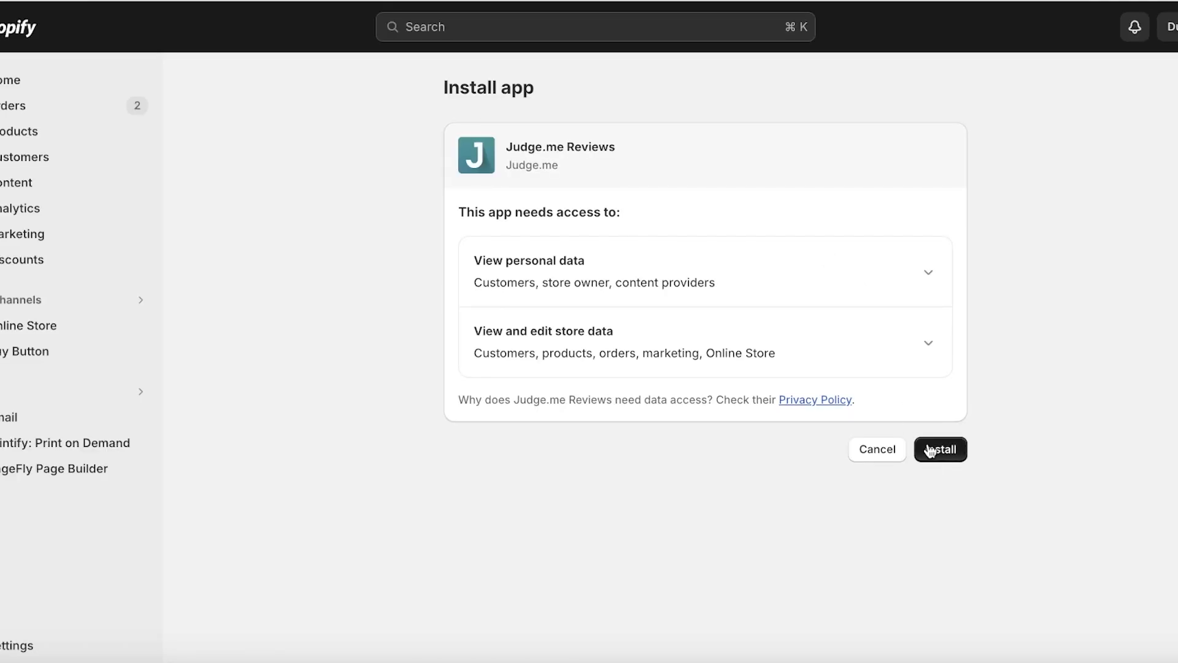
click(931, 449)
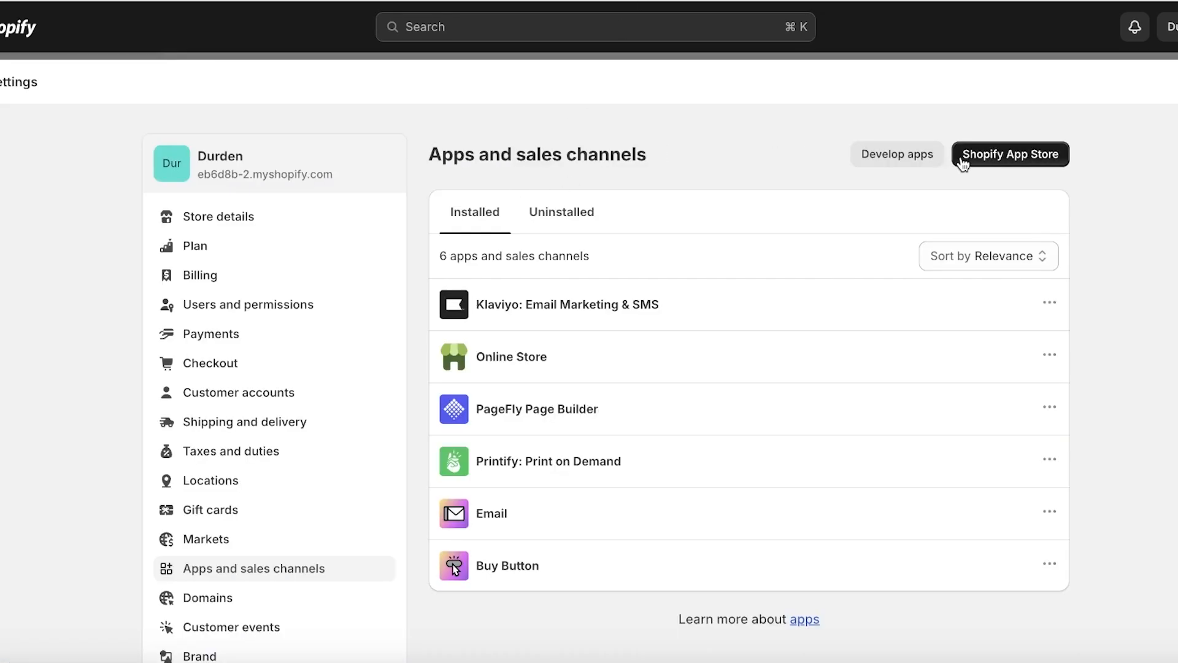
Find the Judge.me AliExpress Reviews app in the Shopify App Store and install it on the store.
click(964, 157)
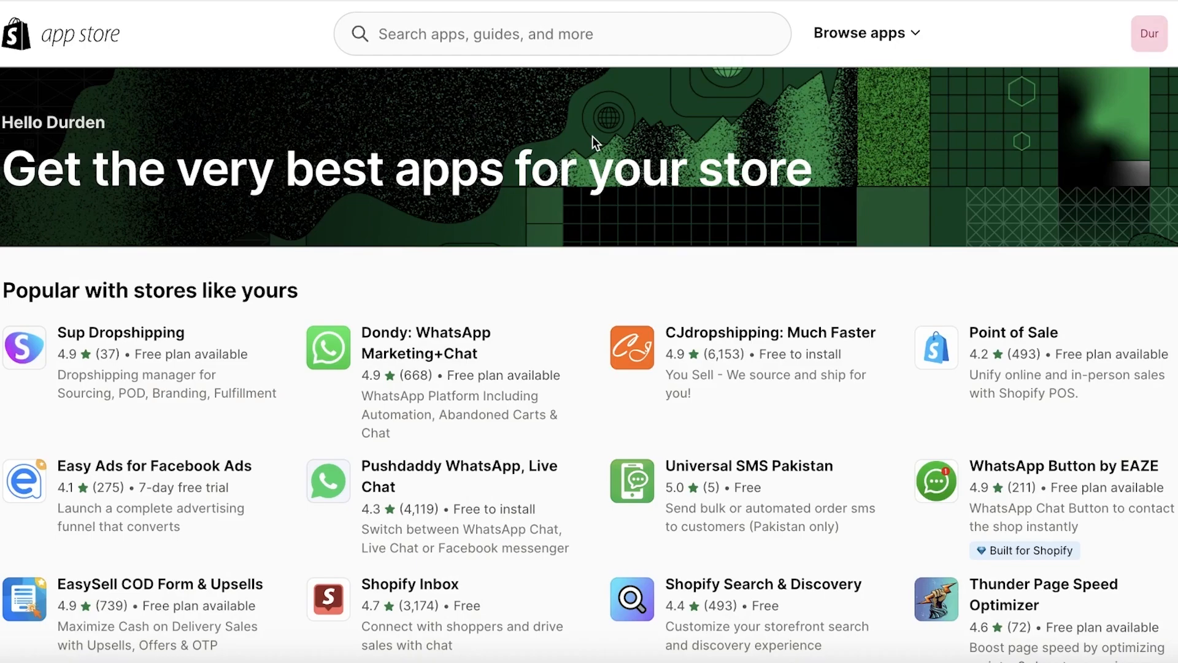
click(592, 50)
click(565, 85)
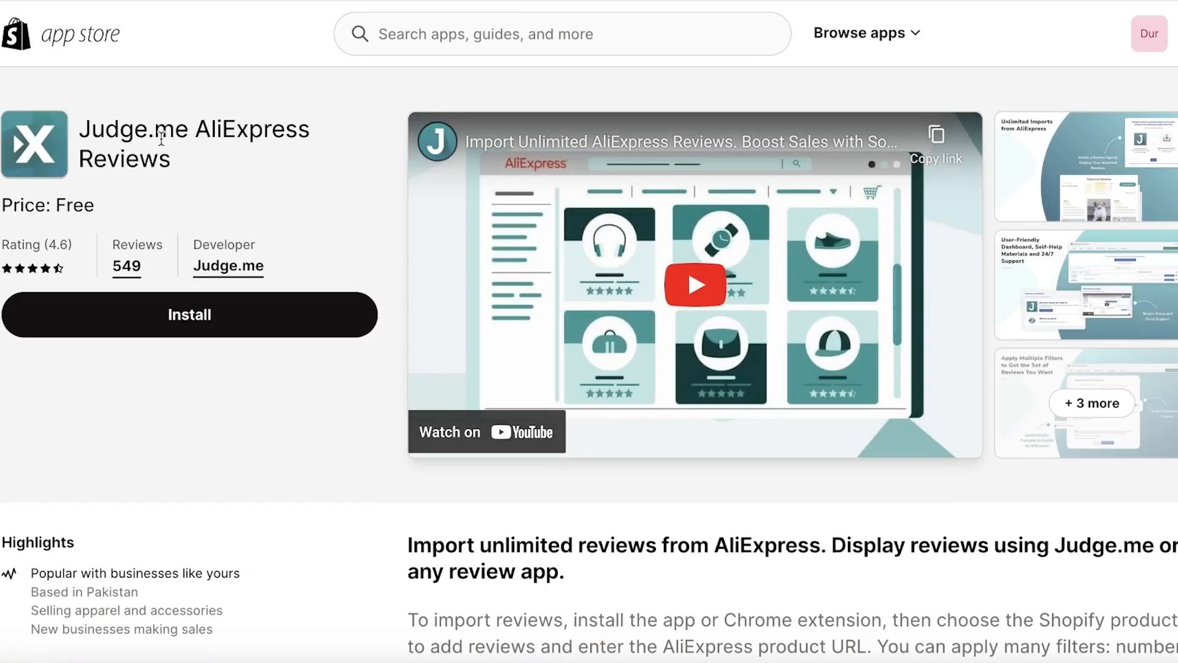
click(124, 333)
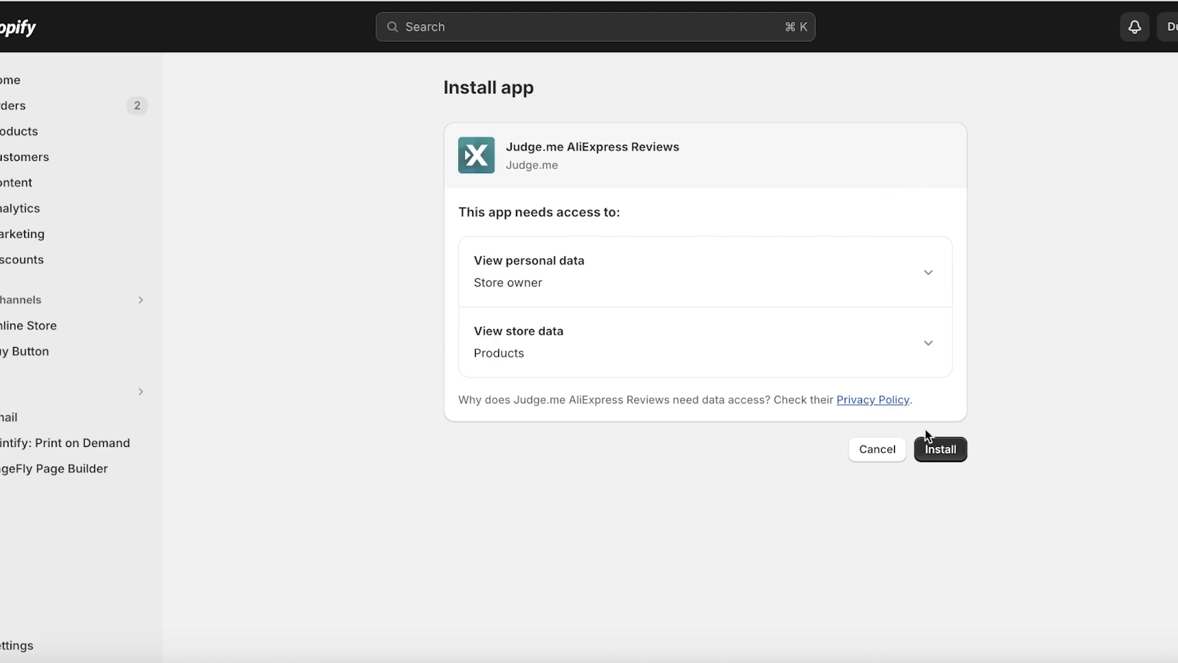
click(930, 445)
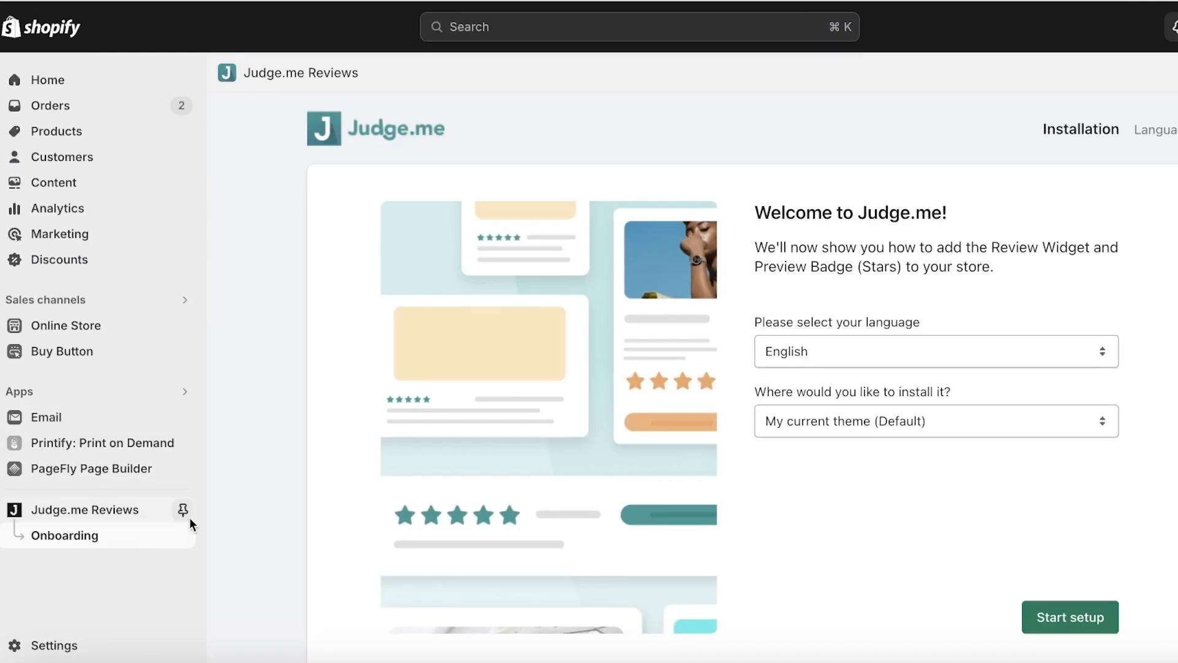
Pin the Judge.me Reviews app and start its setup in English with My current theme (Default) as the install location.
click(183, 511)
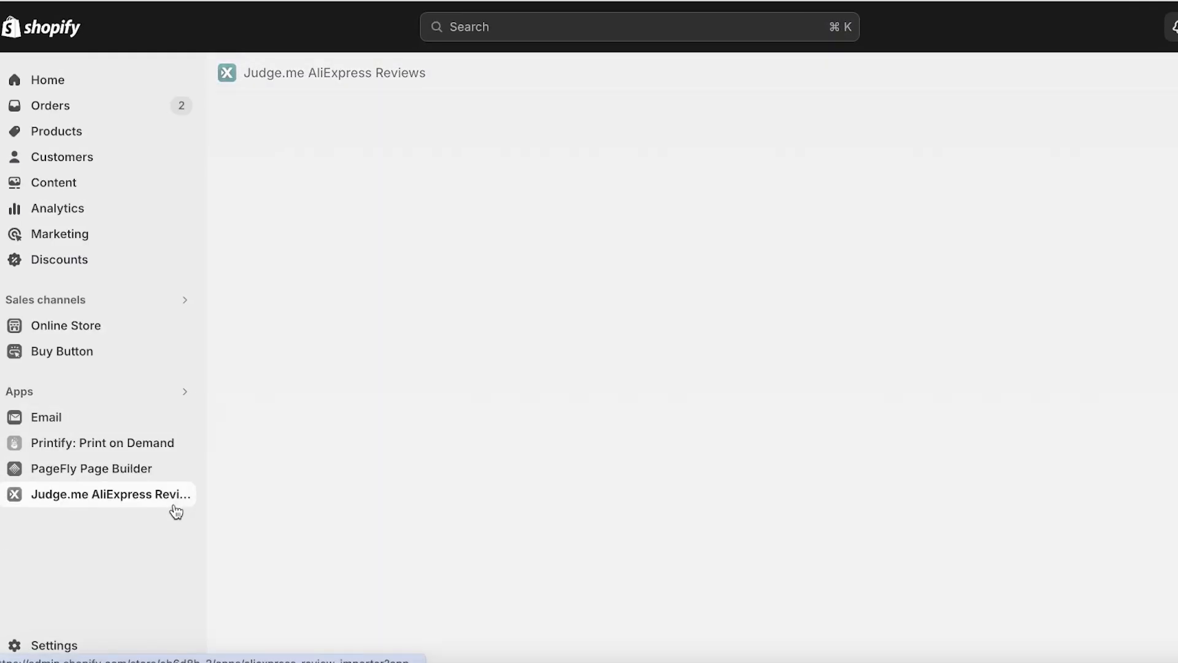
click(183, 510)
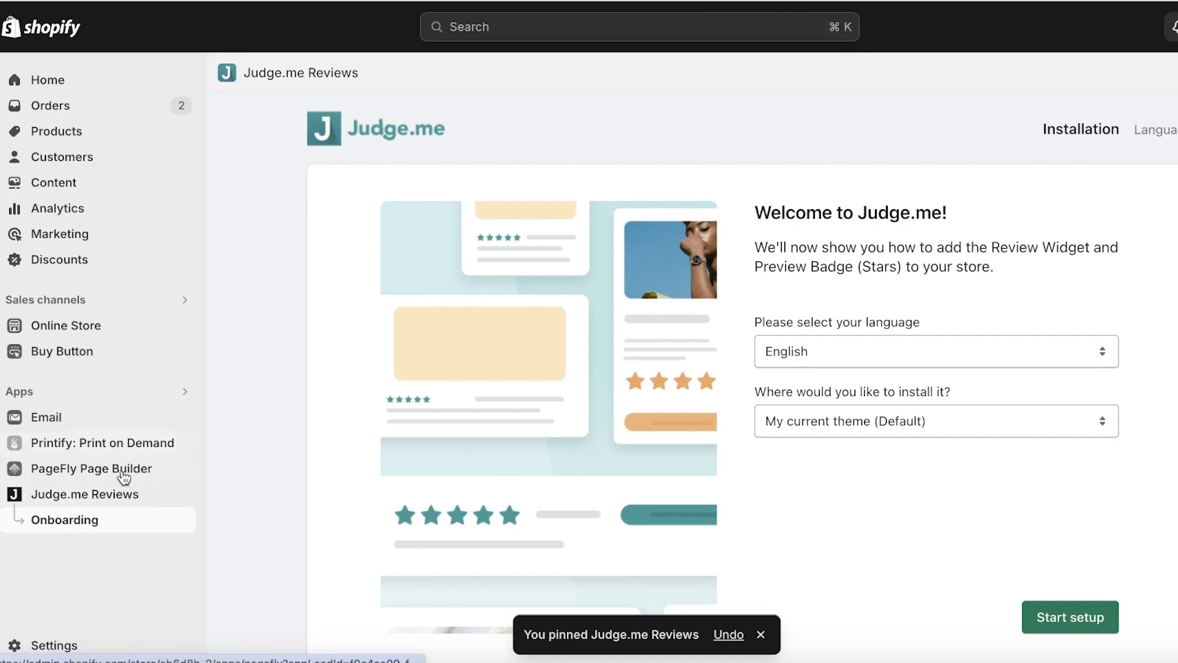
scroll(664, 347, down, 1)
scroll(665, 347, down, 1)
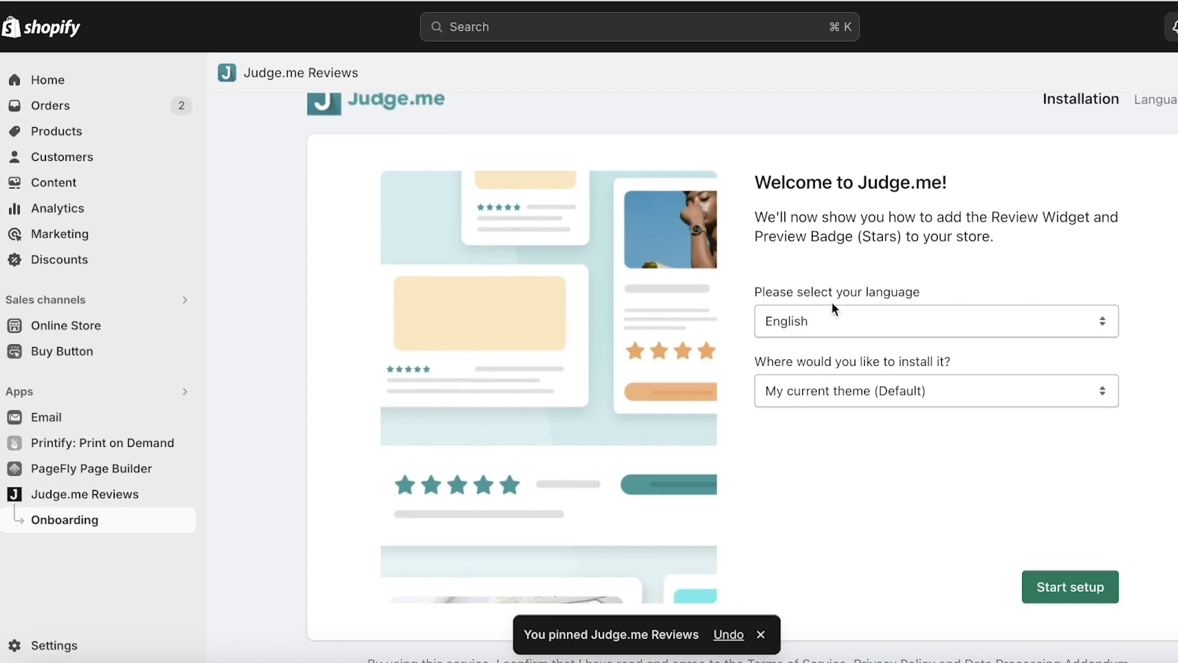
click(804, 387)
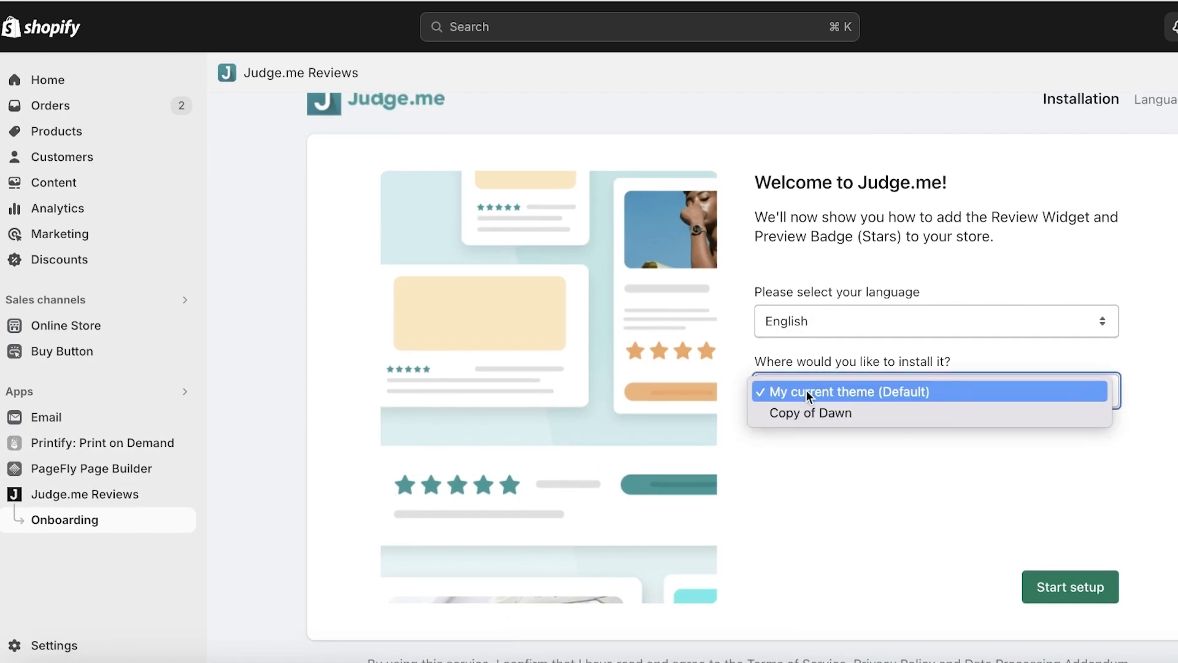
click(806, 392)
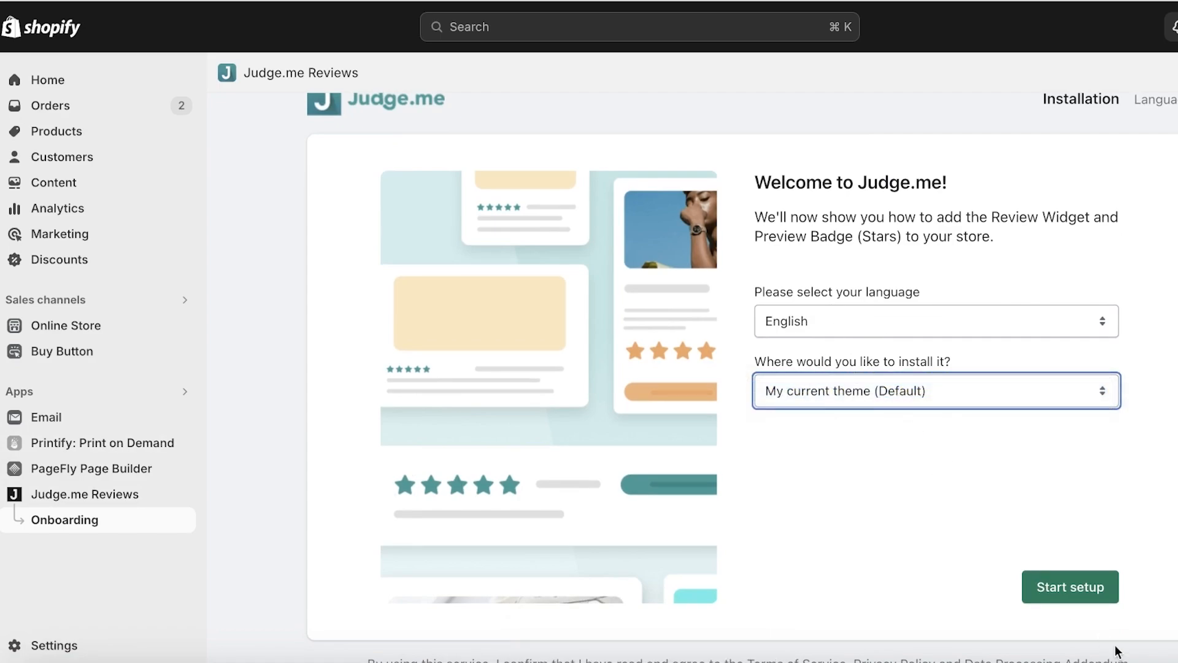
click(1072, 580)
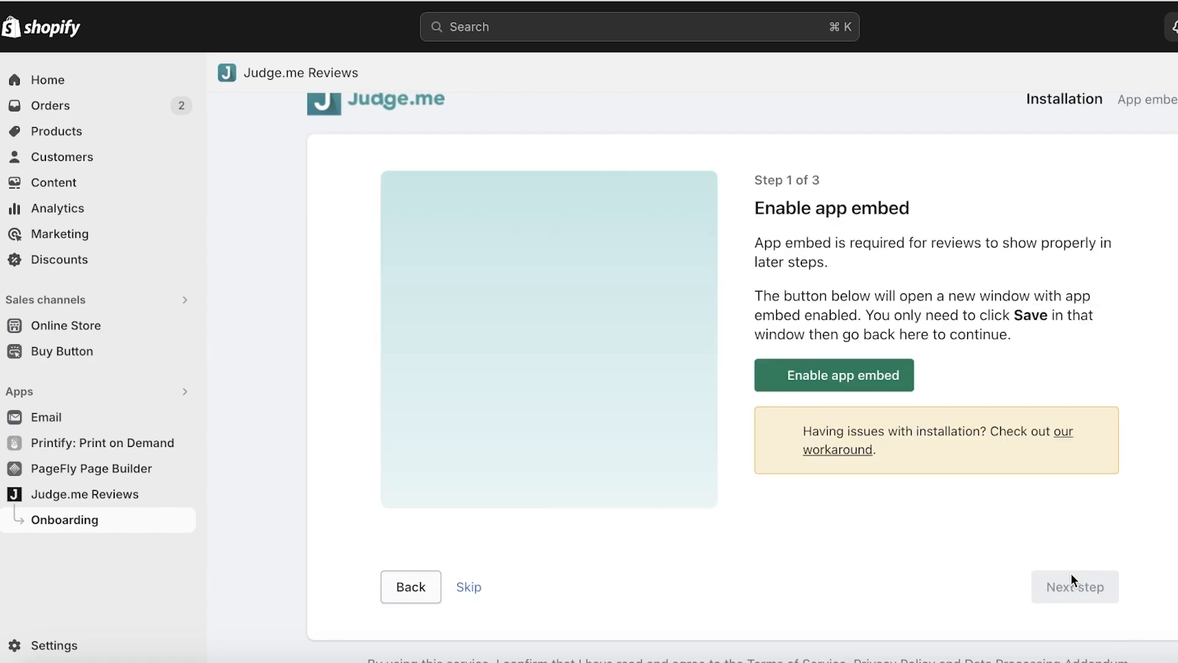
Enable the Judge.me app embed in the live Spotlight theme and continue to the Review Widget setup.
click(793, 386)
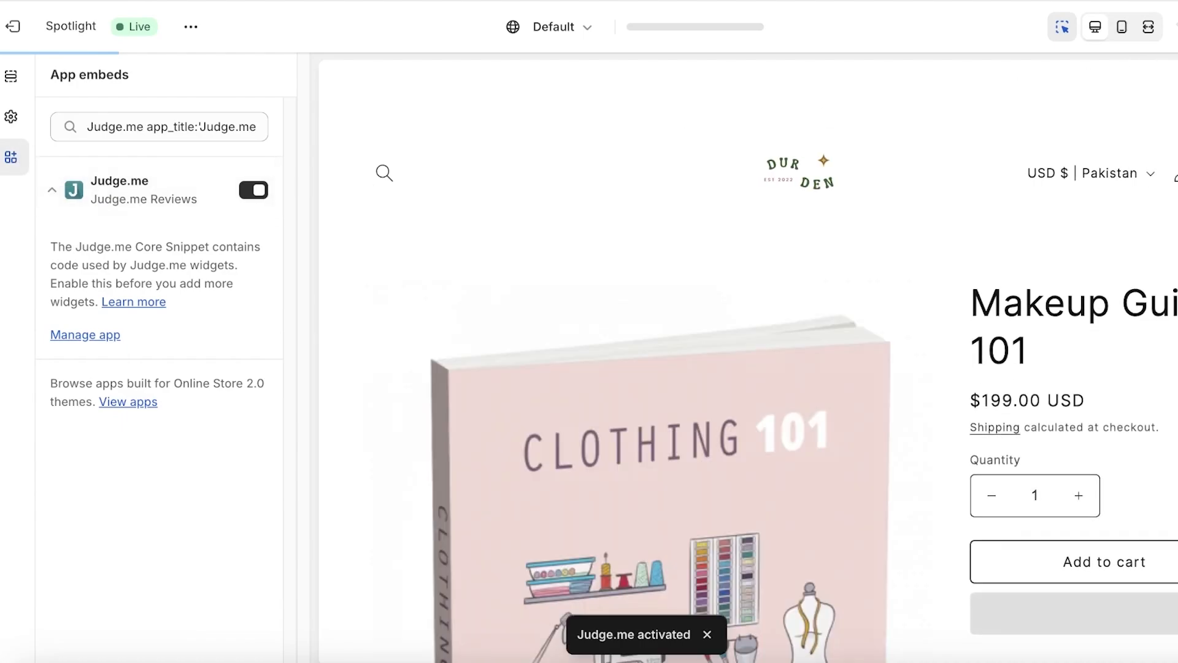
click(265, 194)
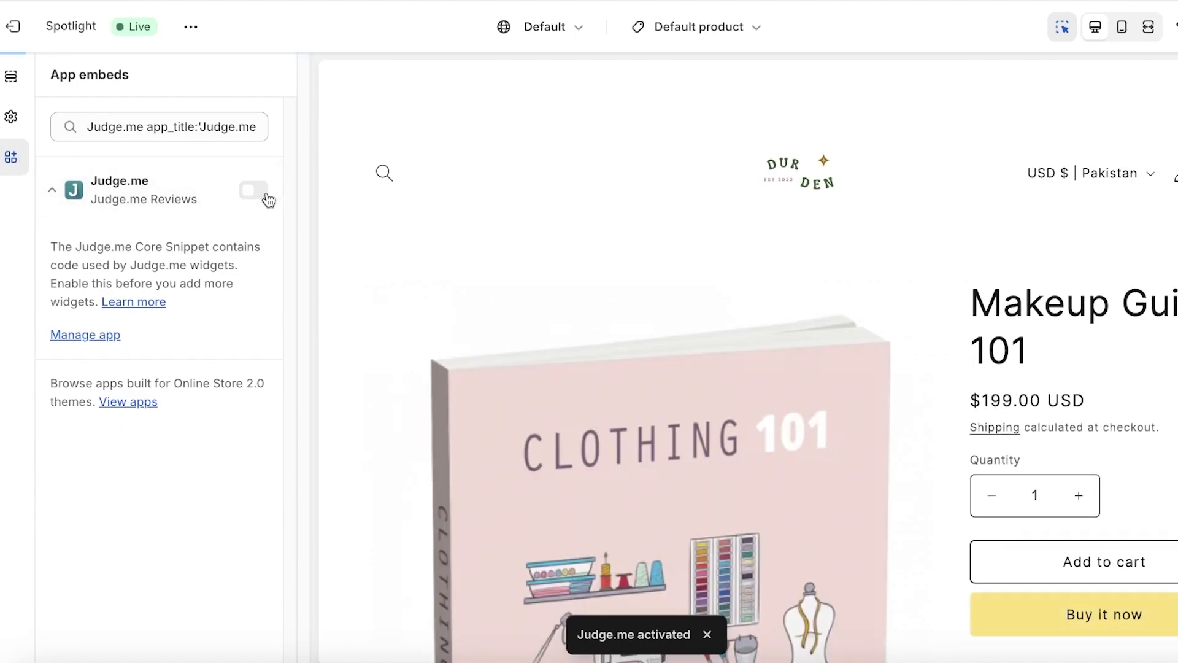
click(262, 194)
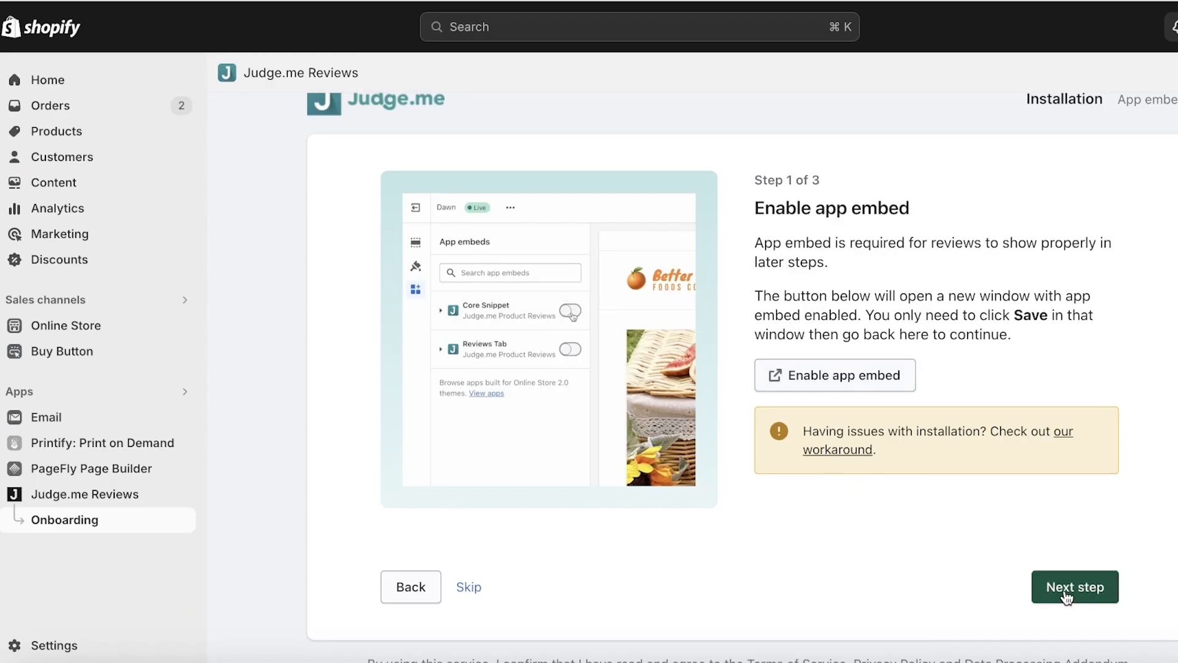
click(1064, 599)
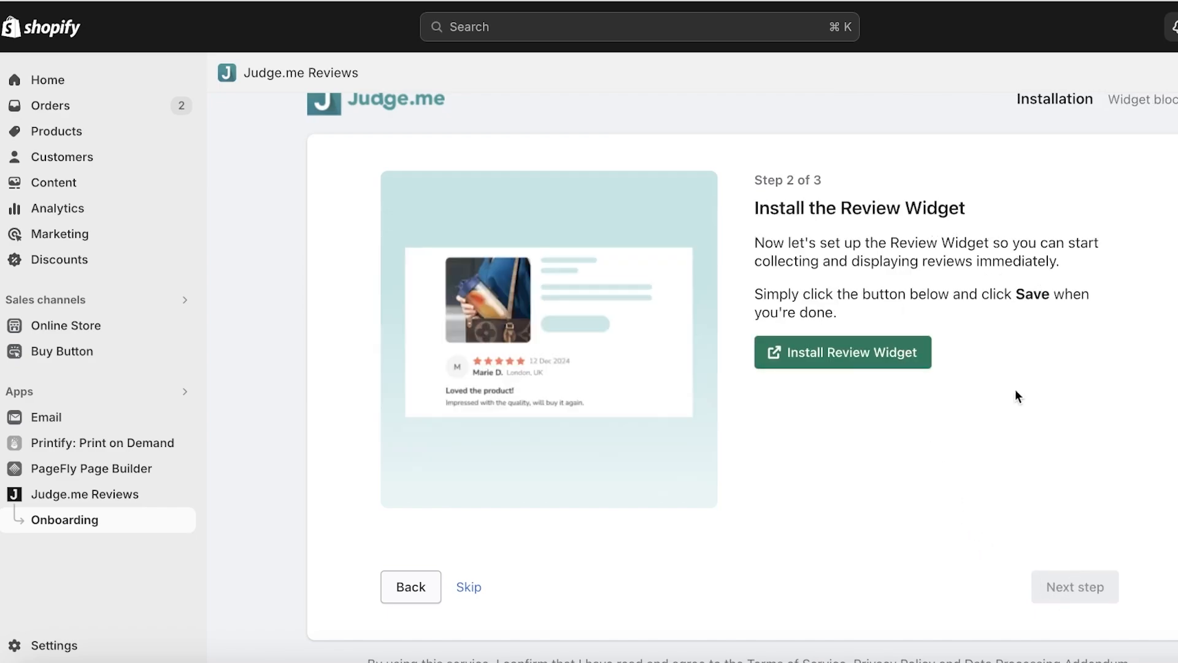
Add the Judge.me Review Widget to the Default product template and dismiss the placement tip.
click(860, 360)
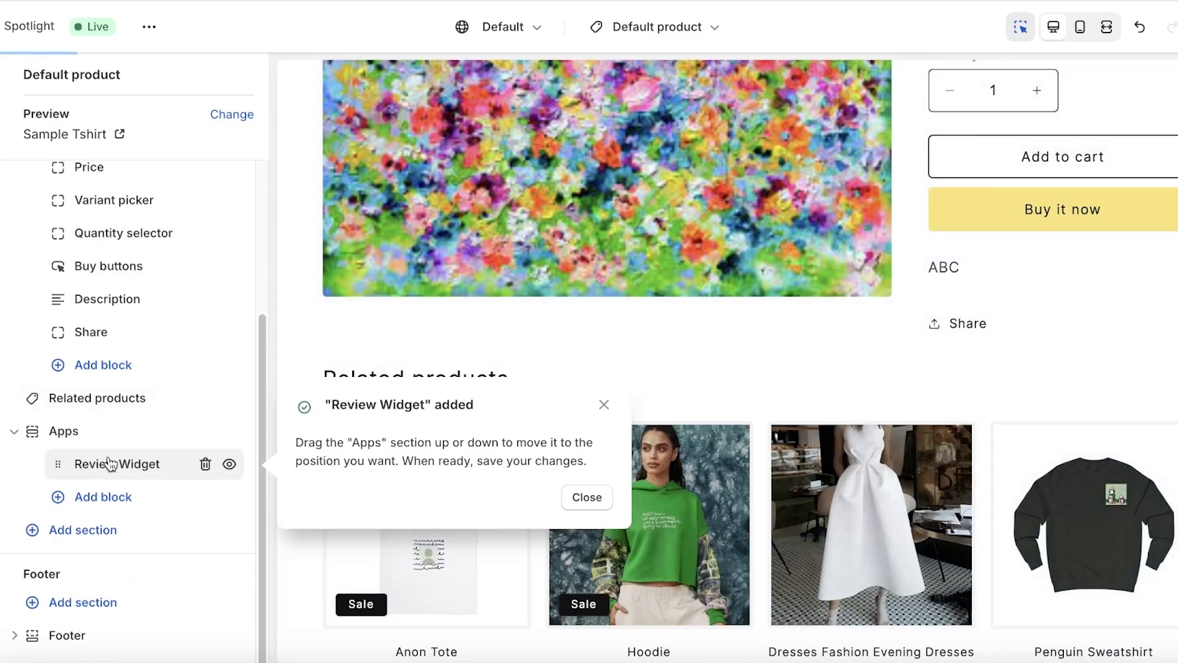
click(114, 464)
click(12, 75)
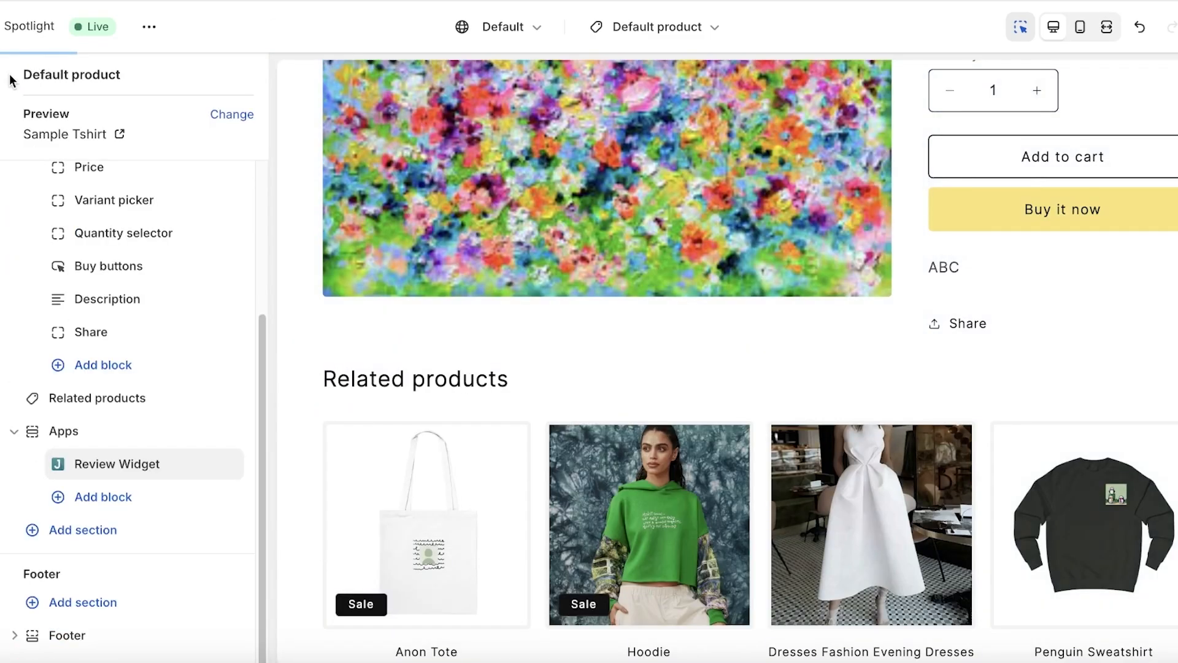
Move the Related products section below the Apps section that holds the Review Widget.
scroll(562, 477, down, 5)
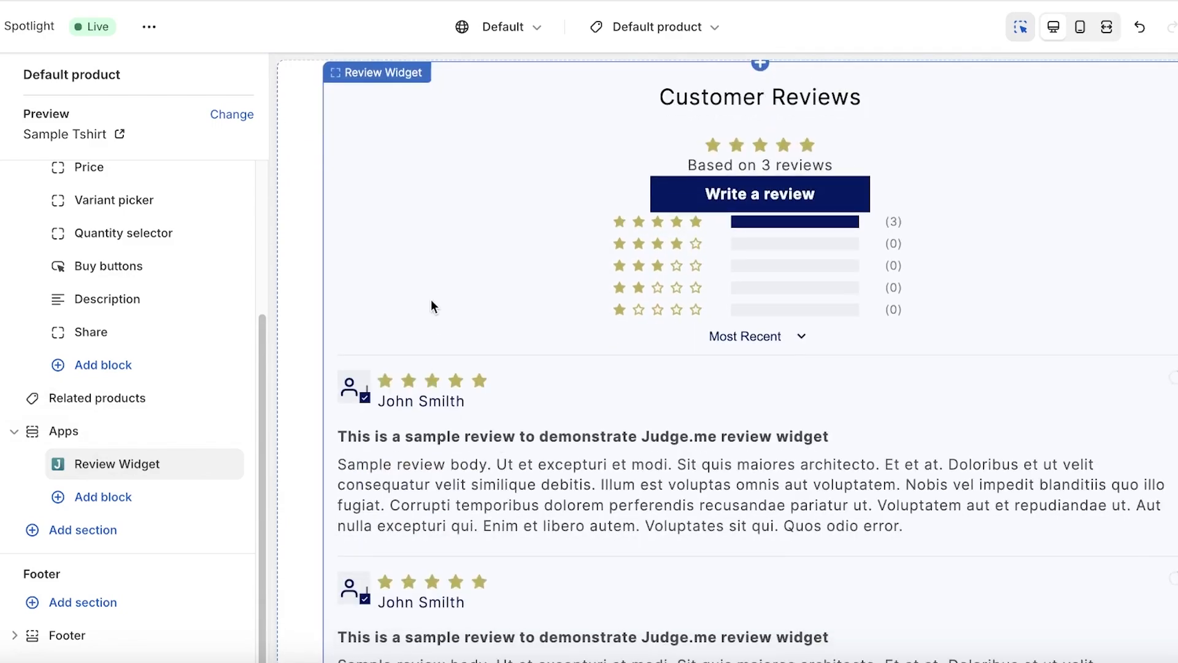
drag(89, 461, 57, 488)
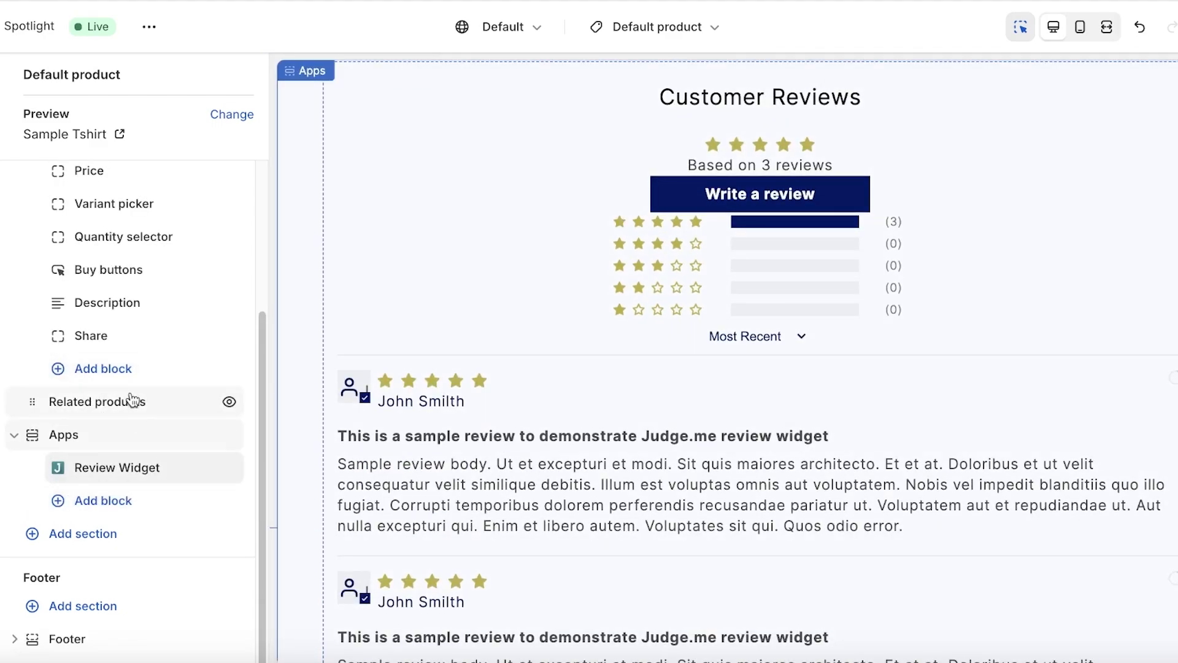
drag(24, 407, 14, 487)
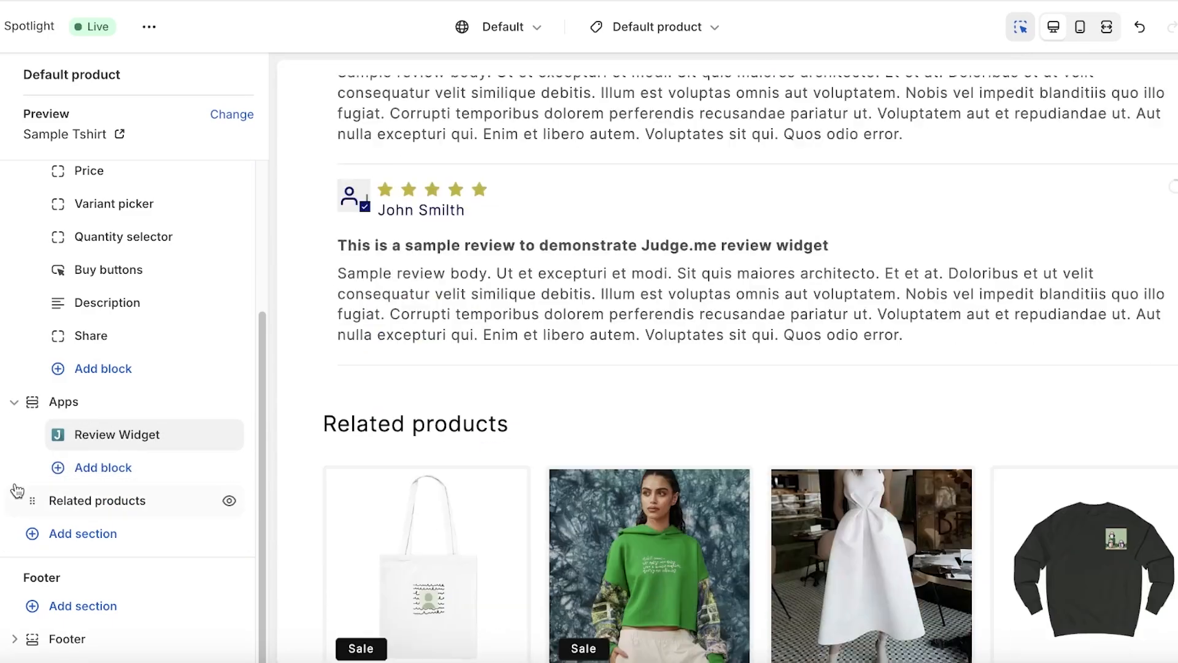
Continue the Judge.me setup to its third step and add the Preview Badge as a Star Ratings block in the Default product template.
scroll(444, 281, up, 8)
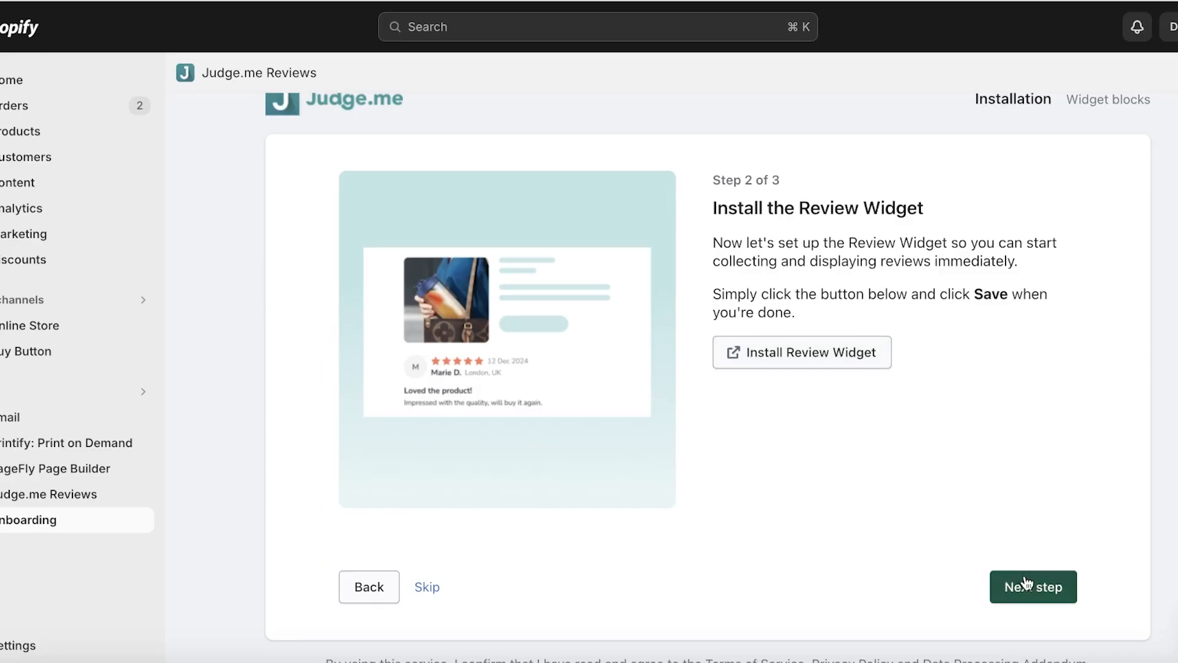
click(1025, 576)
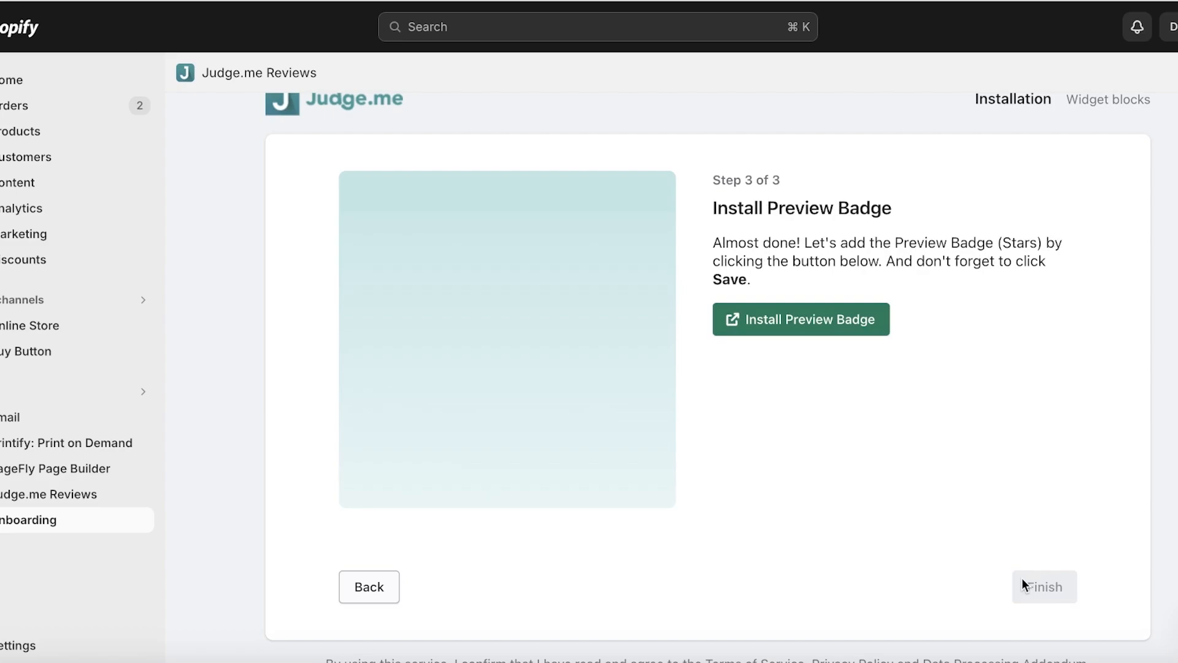
click(826, 322)
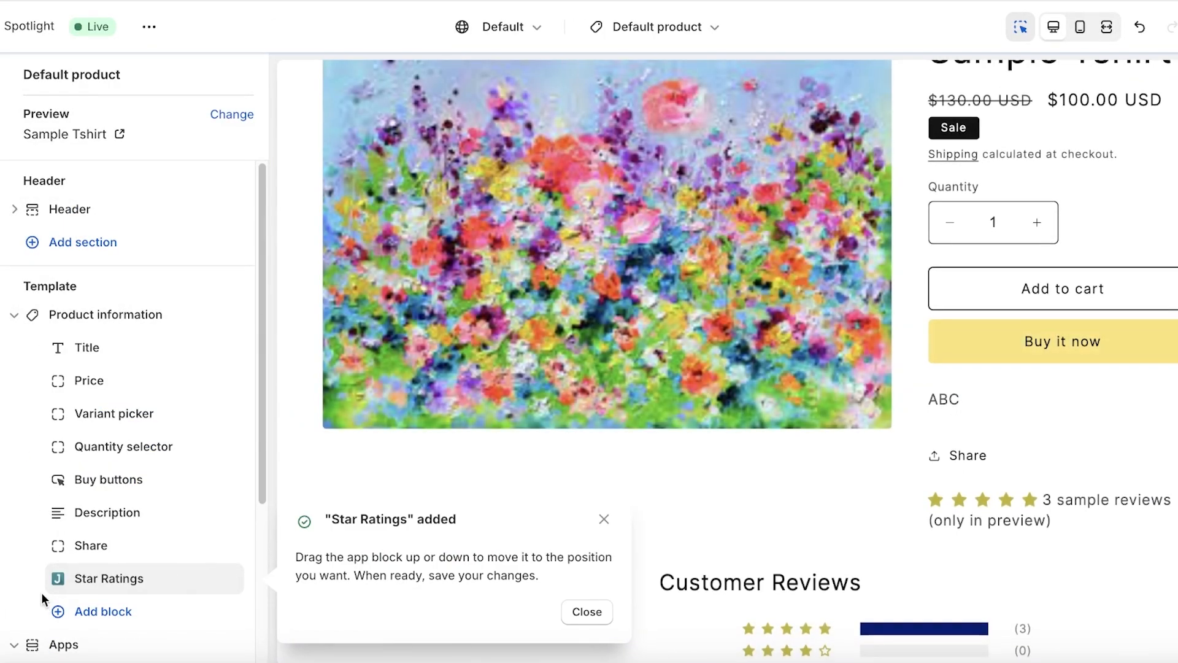
Move the Star Ratings block directly below Price in Product information, save the template, and finish the Judge.me setup.
mouse_move(57, 582)
drag(58, 582, 73, 409)
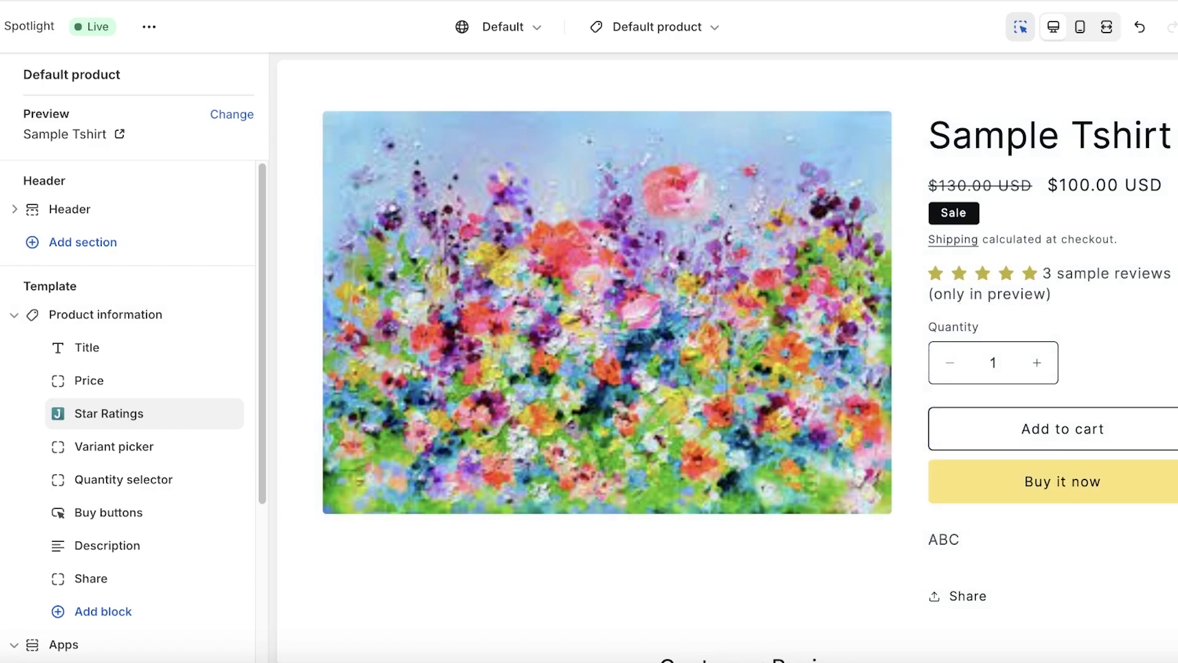
key(ctrl+s)
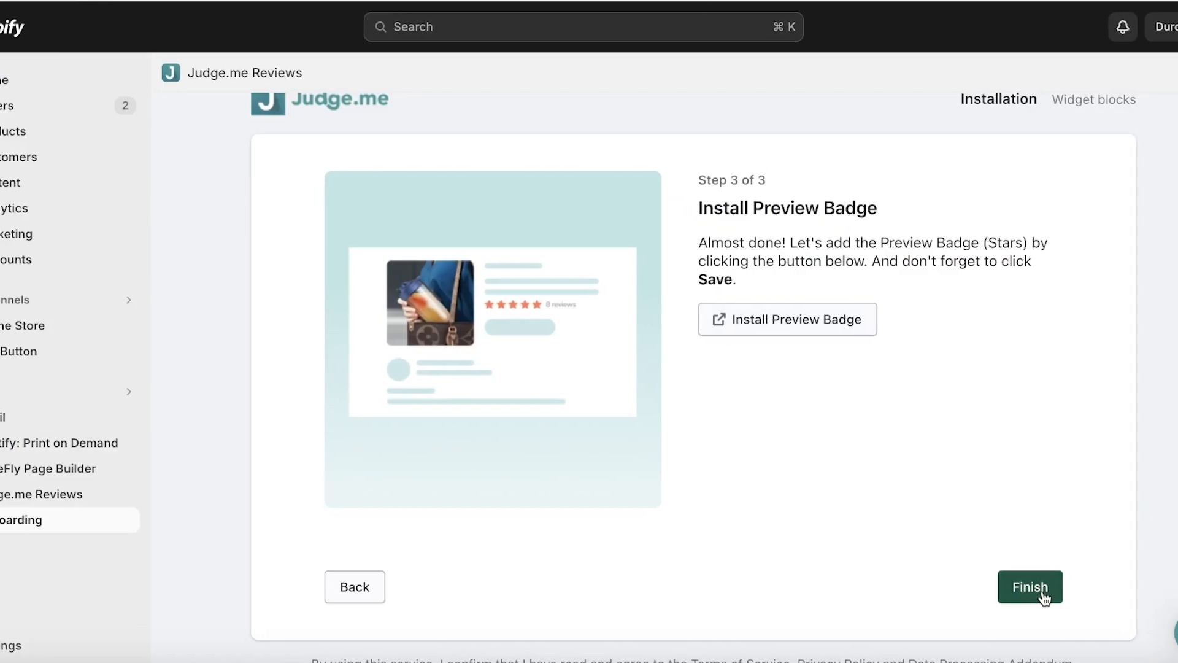
click(1040, 594)
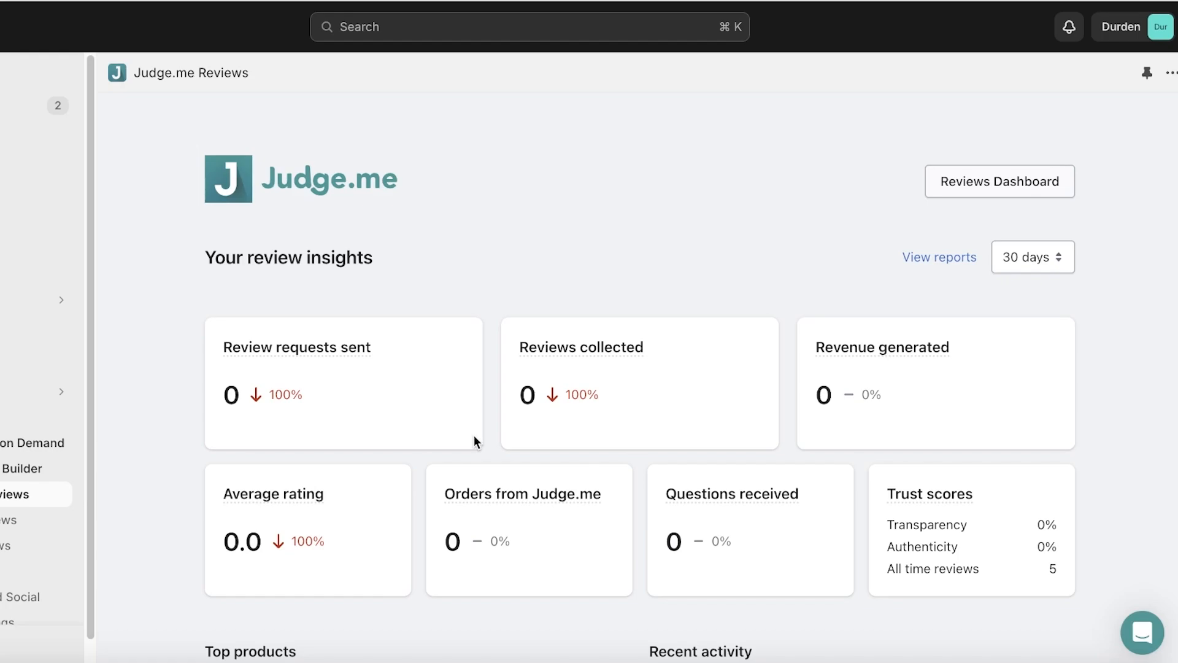
Open Judge.me AliExpress Reviews from the installed apps in the store settings and dismiss its introduction.
scroll(478, 442, down, 3)
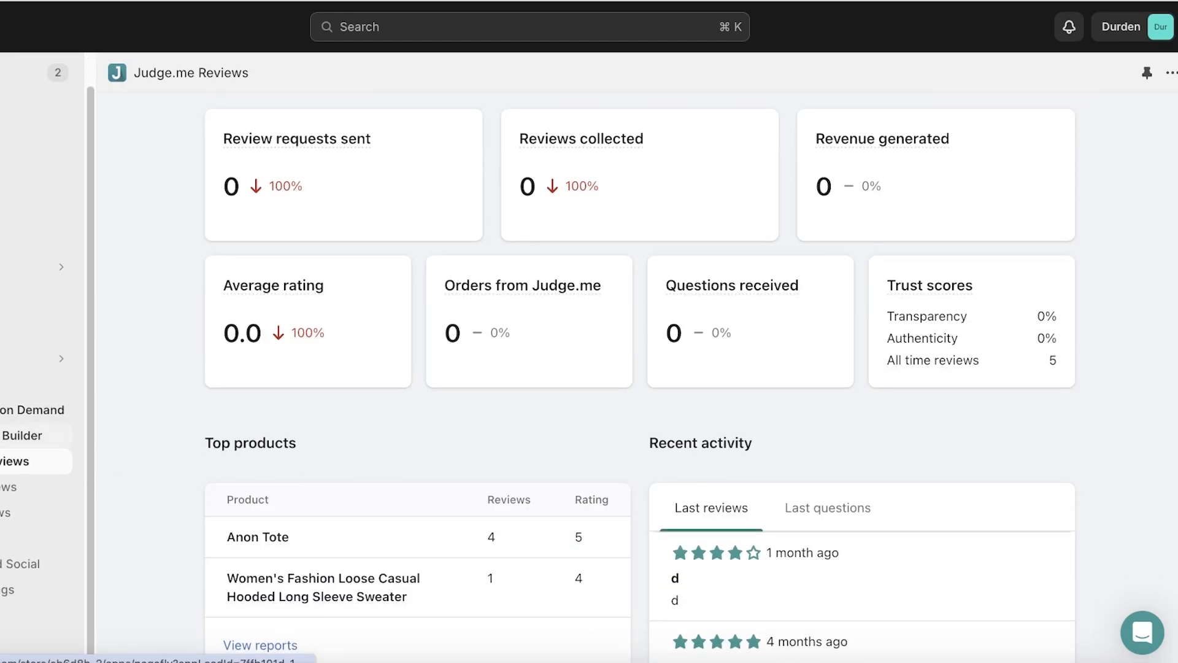
click(8, 645)
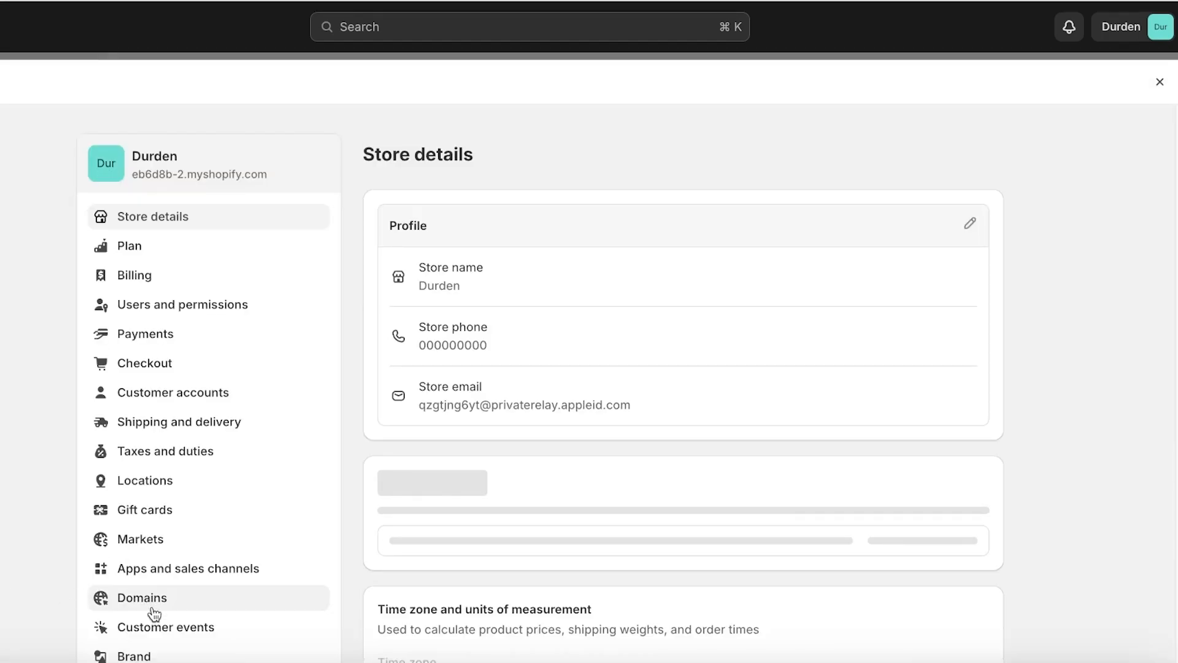
scroll(161, 586, down, 2)
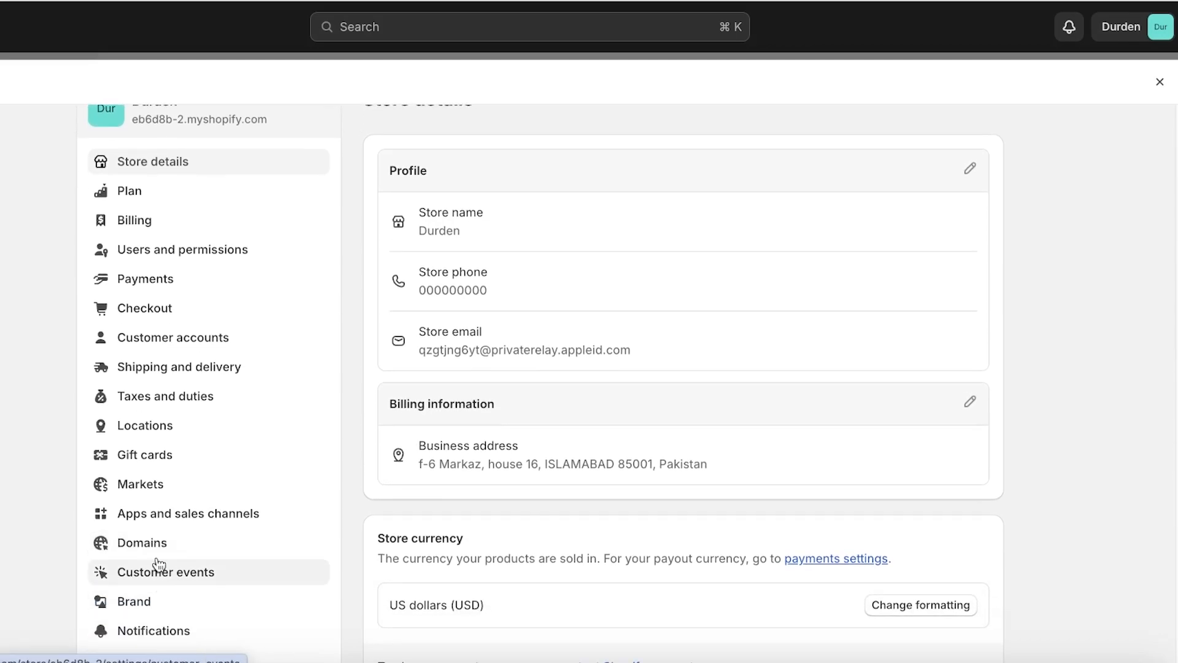
click(156, 521)
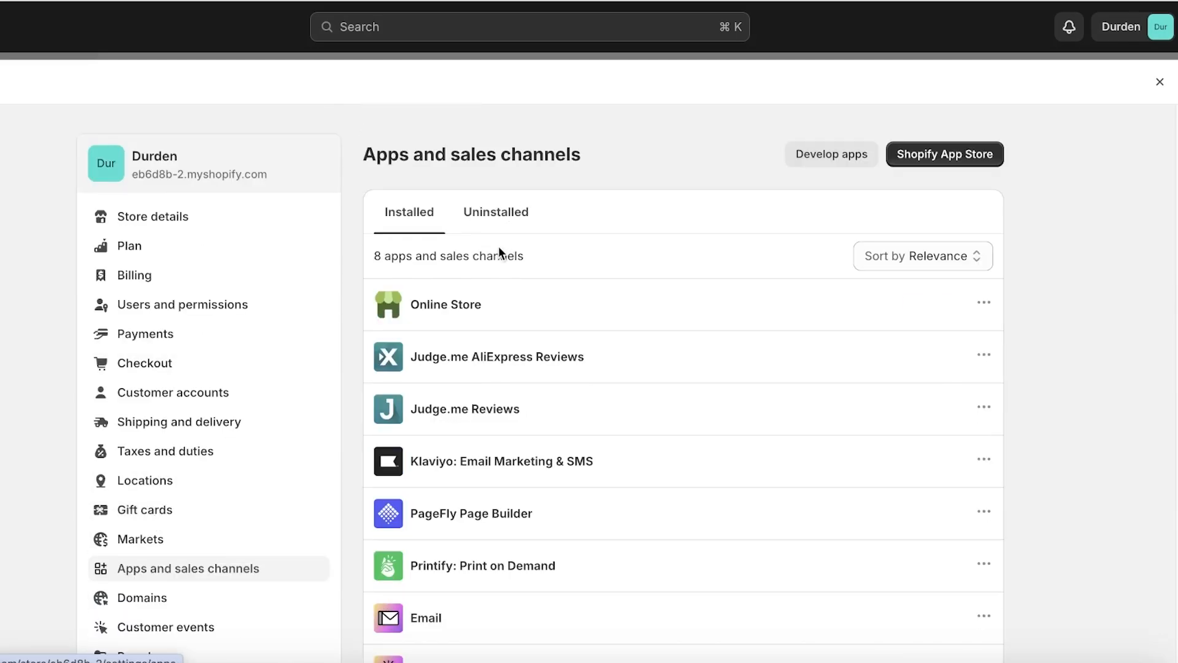
click(469, 359)
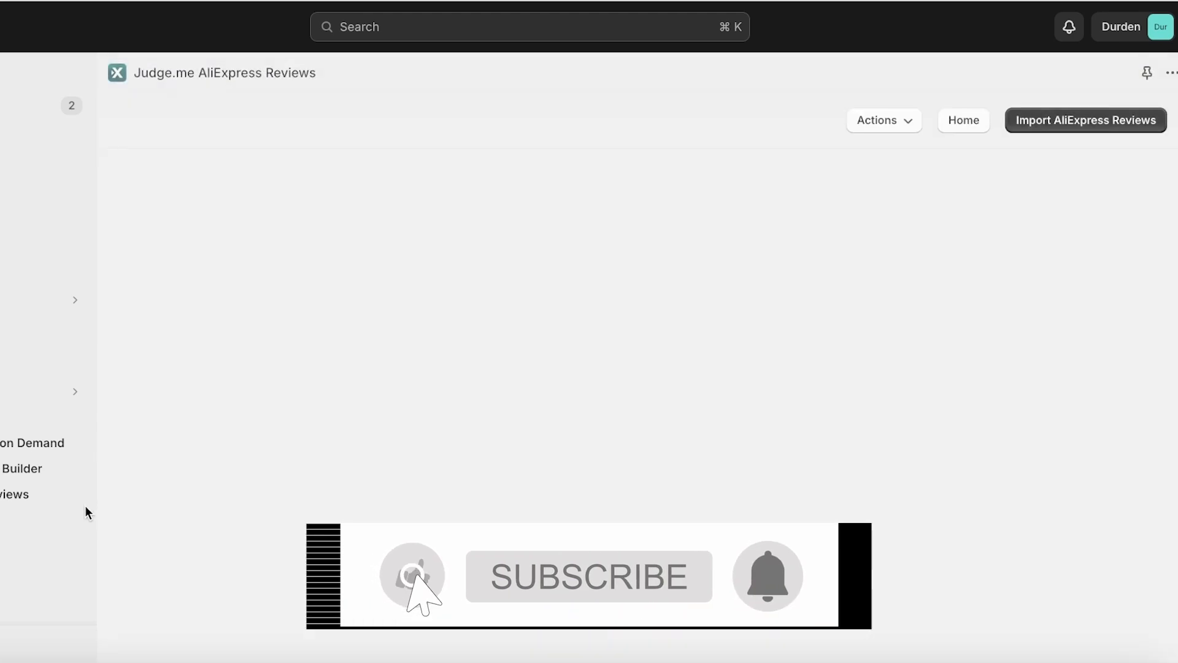
scroll(682, 251, down, 3)
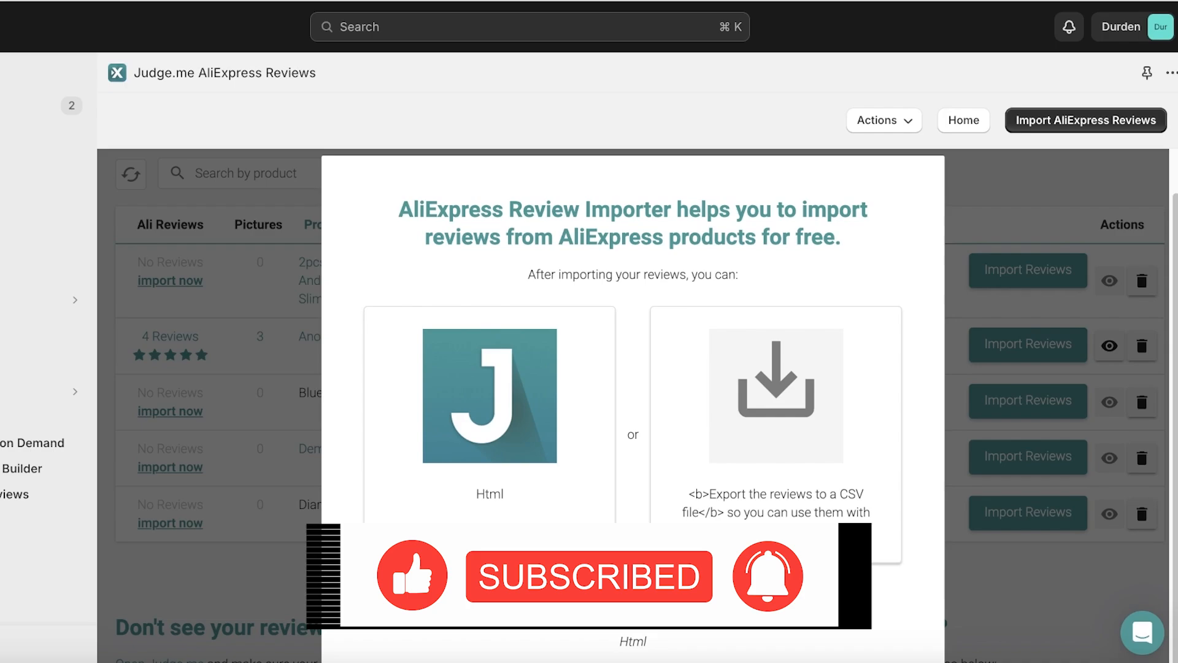
click(619, 536)
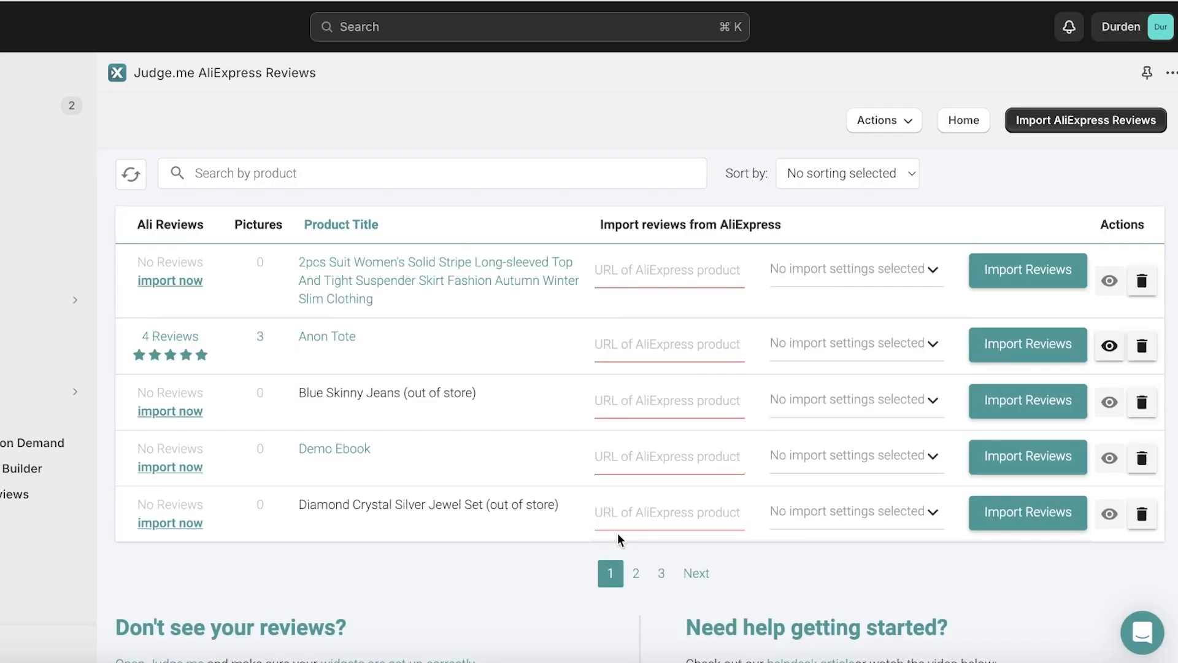
scroll(426, 426, up, 3)
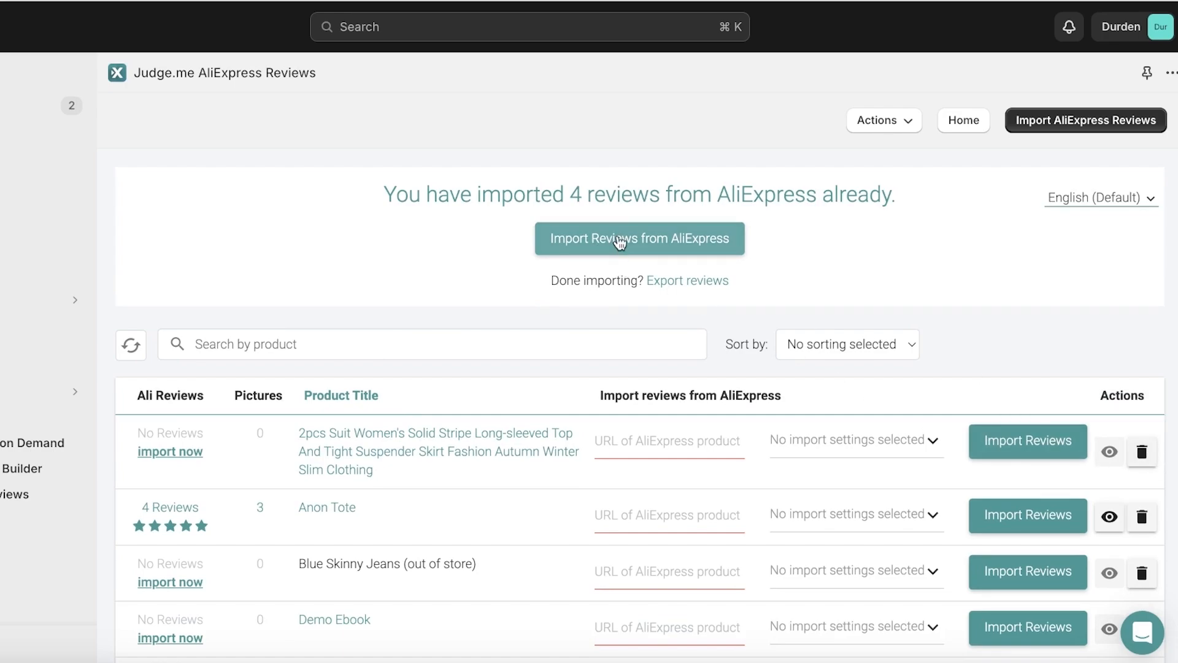
click(620, 241)
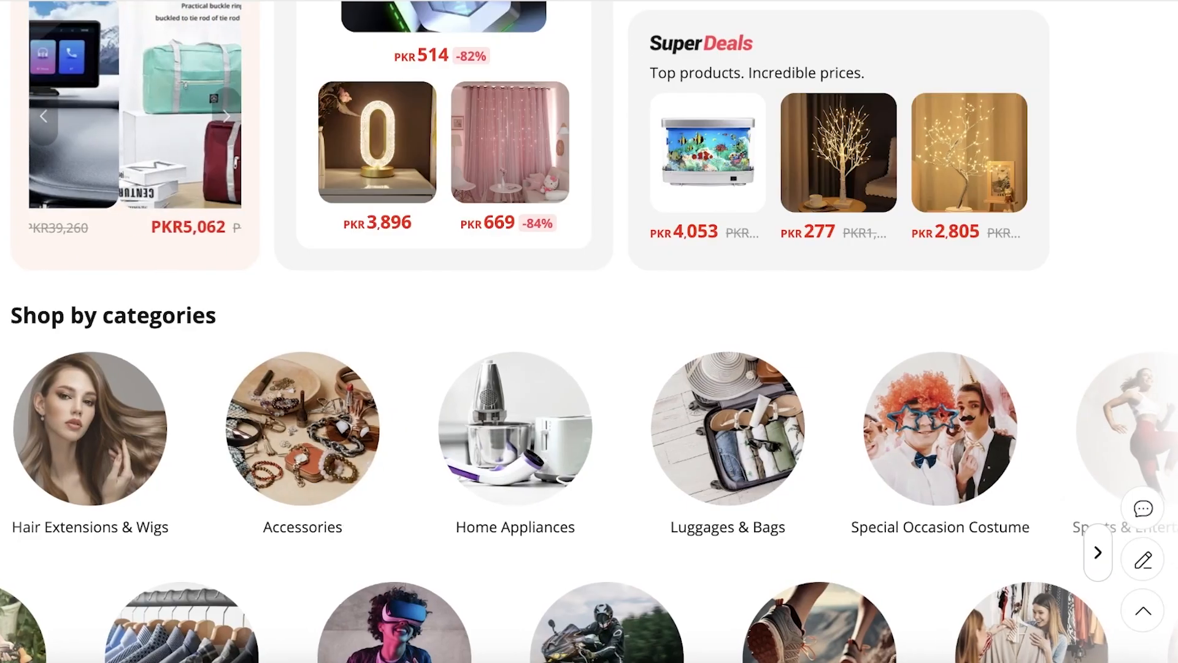
scroll(721, 301, up, 3)
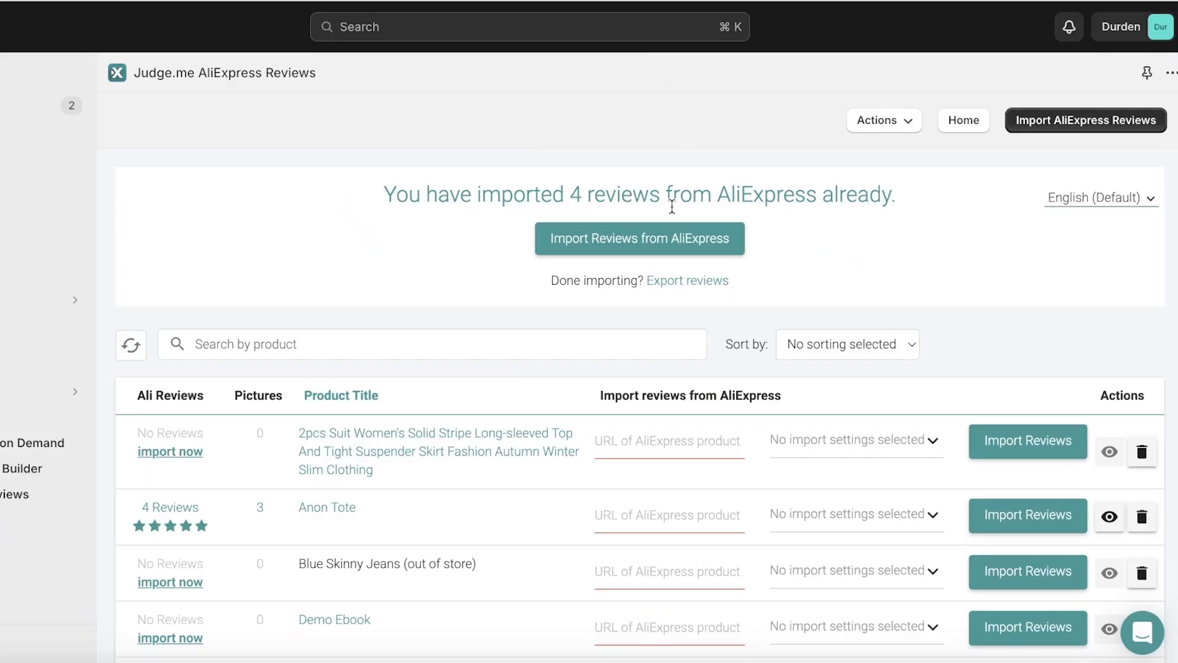
click(670, 232)
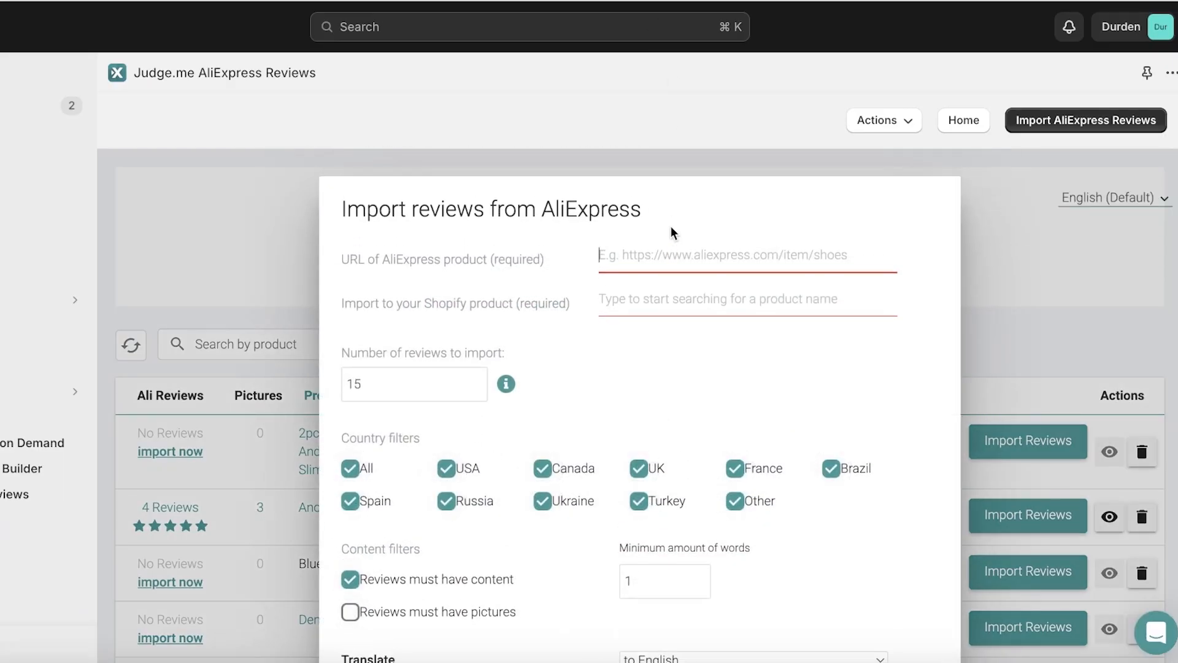
click(252, 231)
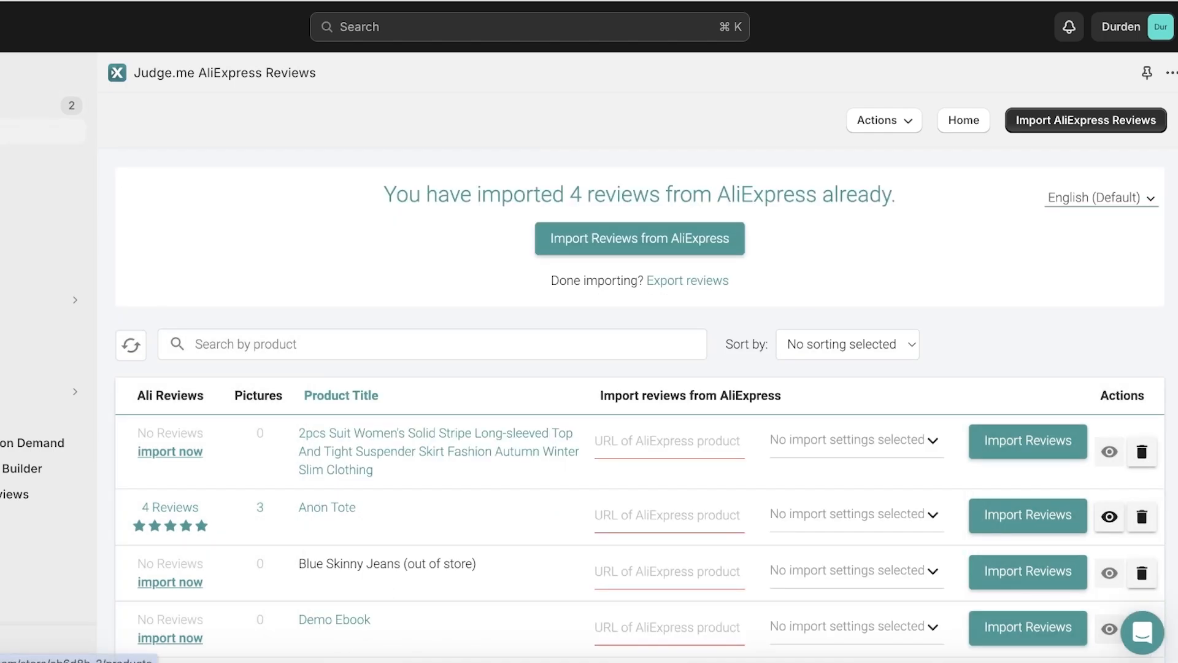
Browse the store's products and open the 2pcs Suit Women's Solid Stripe Long-sleeved Top product.
click(6, 132)
scroll(158, 300, down, 1)
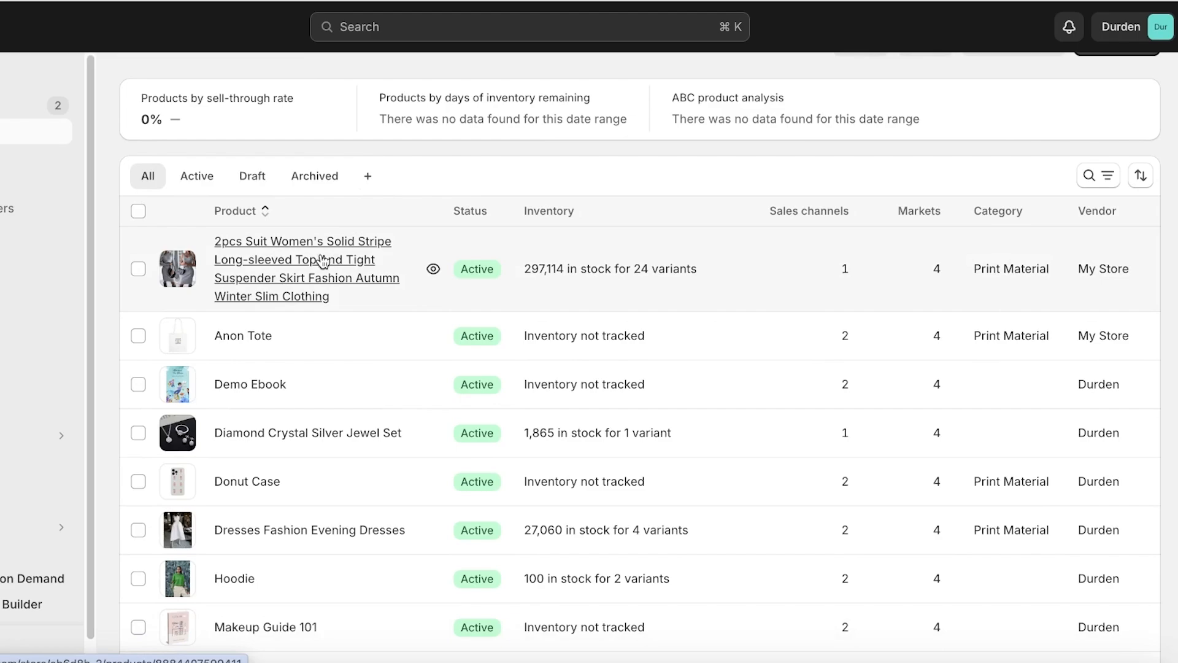
scroll(304, 274, down, 3)
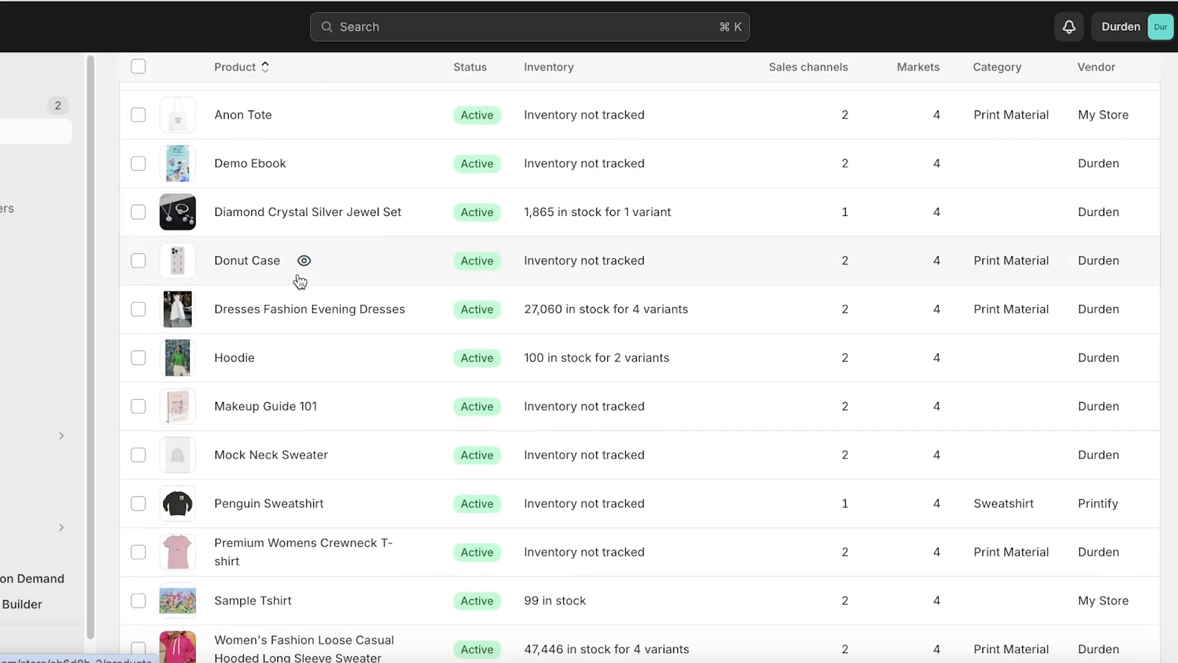
scroll(279, 553, up, 5)
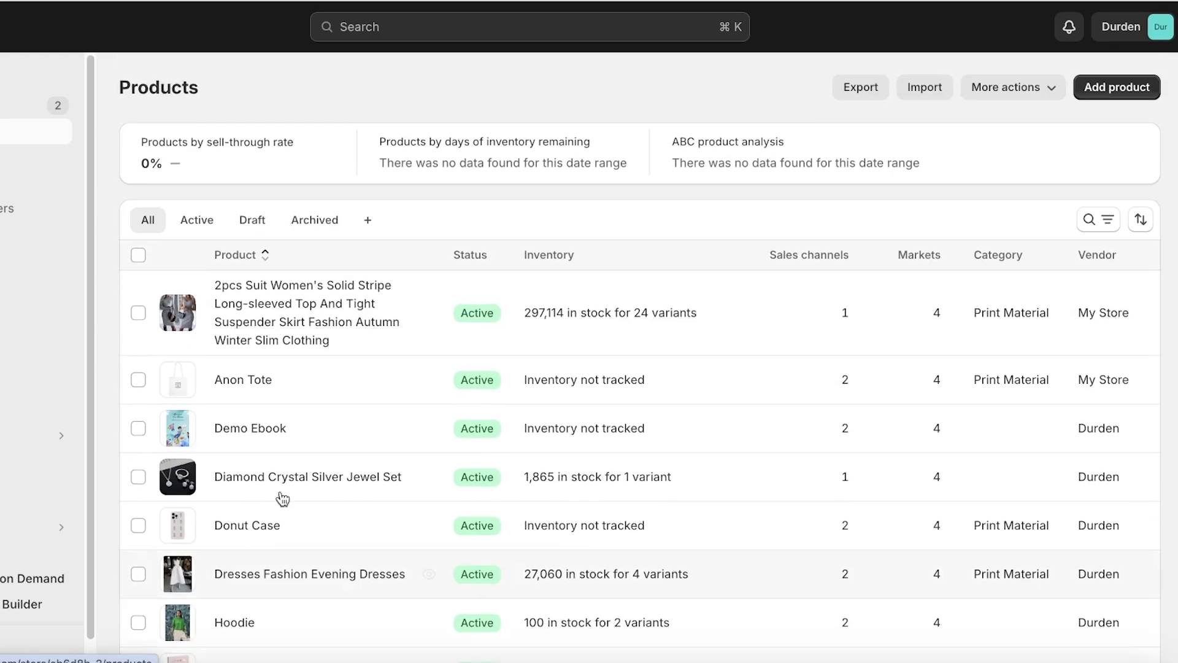
click(258, 316)
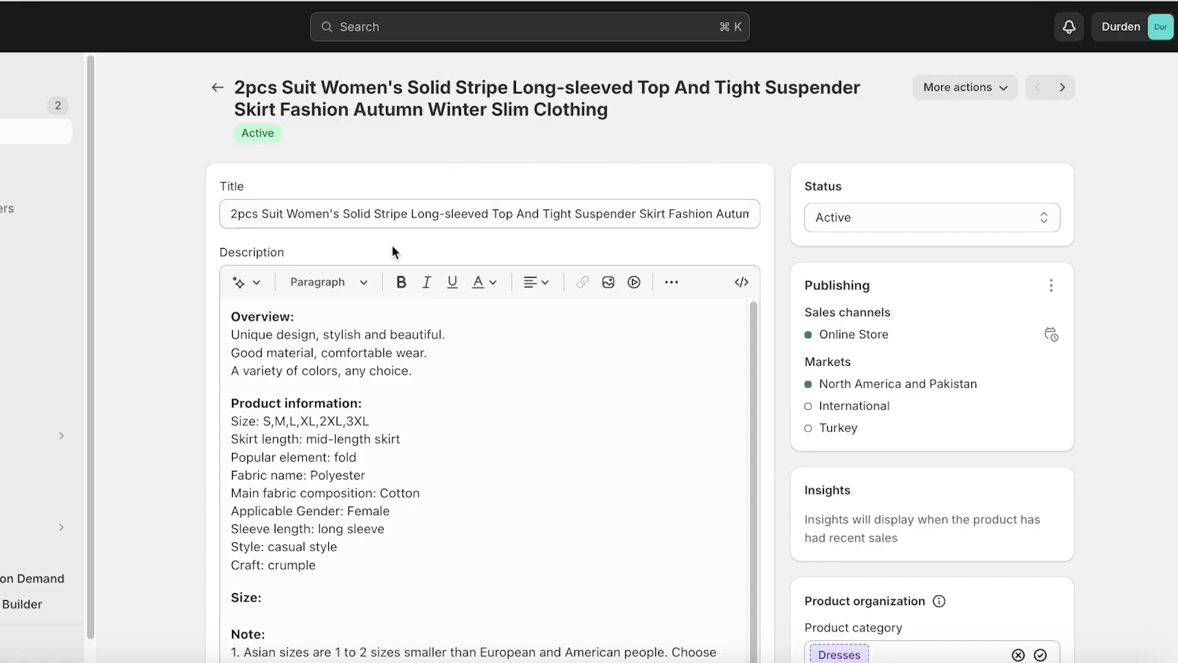
Copy the product's title and switch to AliExpress to search for it.
triple_click(389, 213)
right_click(391, 213)
click(446, 339)
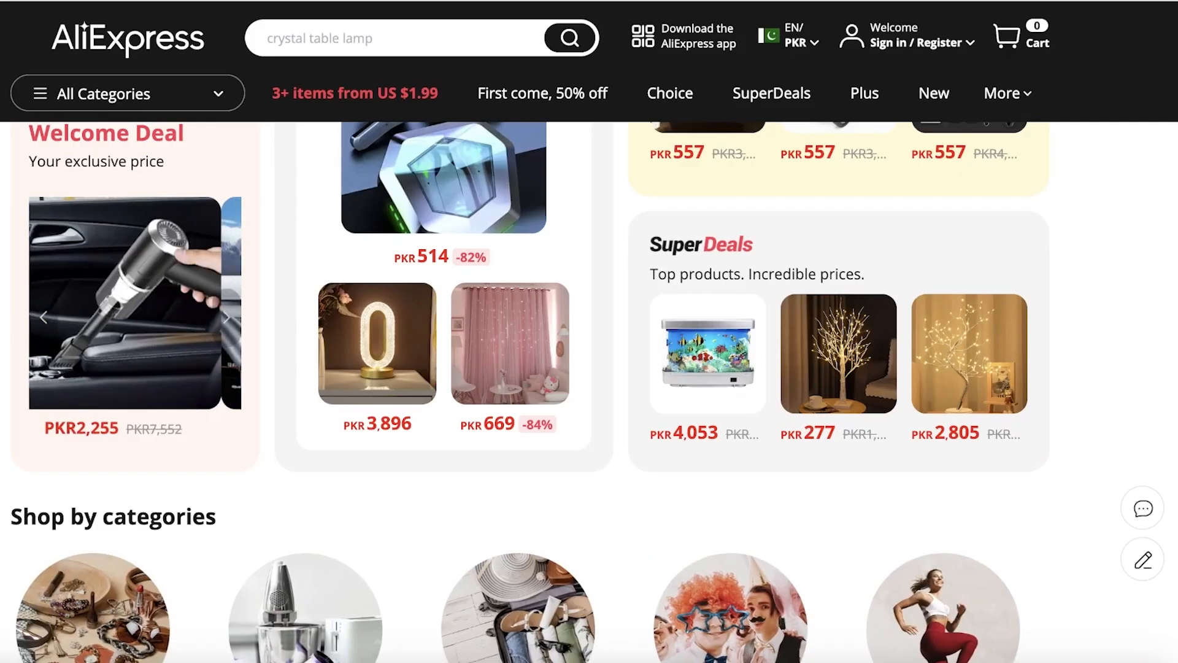
click(498, 35)
key(ctrl+v)
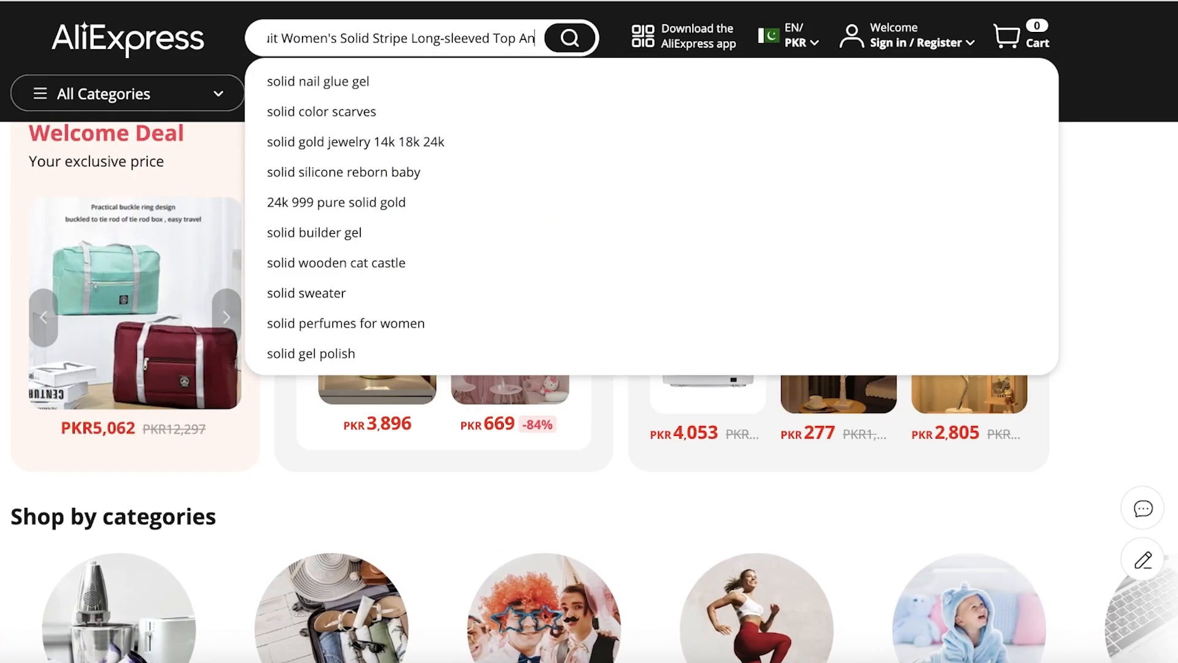
key(Return)
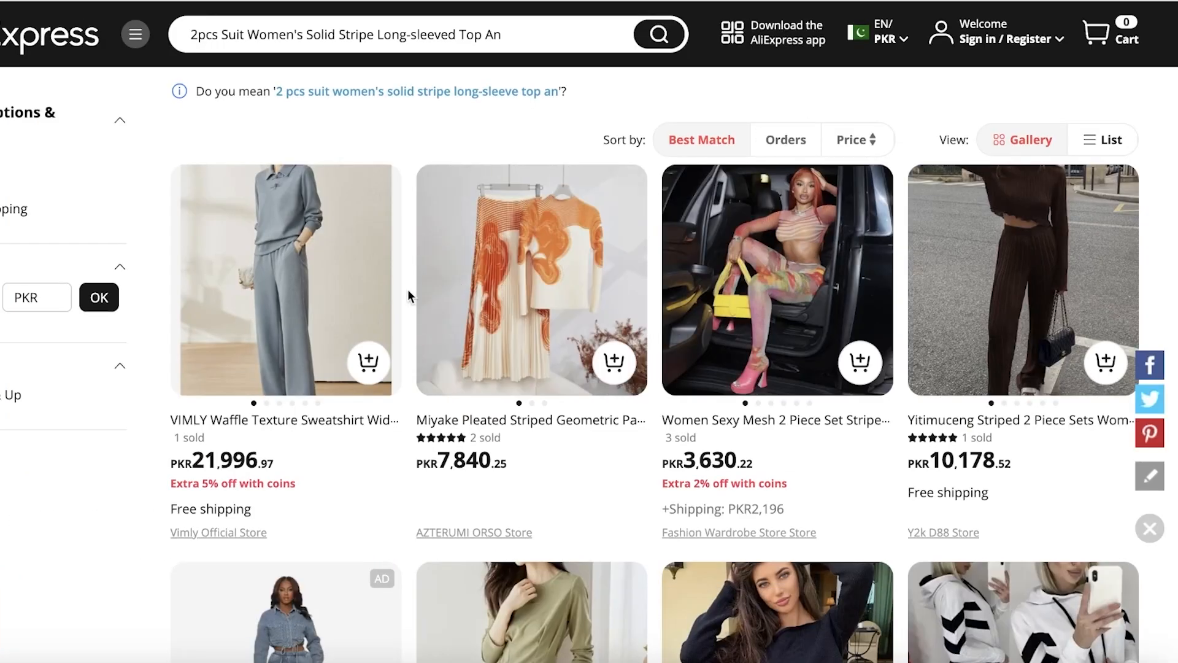
Look through the results, apply the suggested spelling of the search, and open the Elegant O-neck Side Slit Pullover set listing.
scroll(408, 294, down, 3)
scroll(804, 236, down, 4)
scroll(245, 276, up, 7)
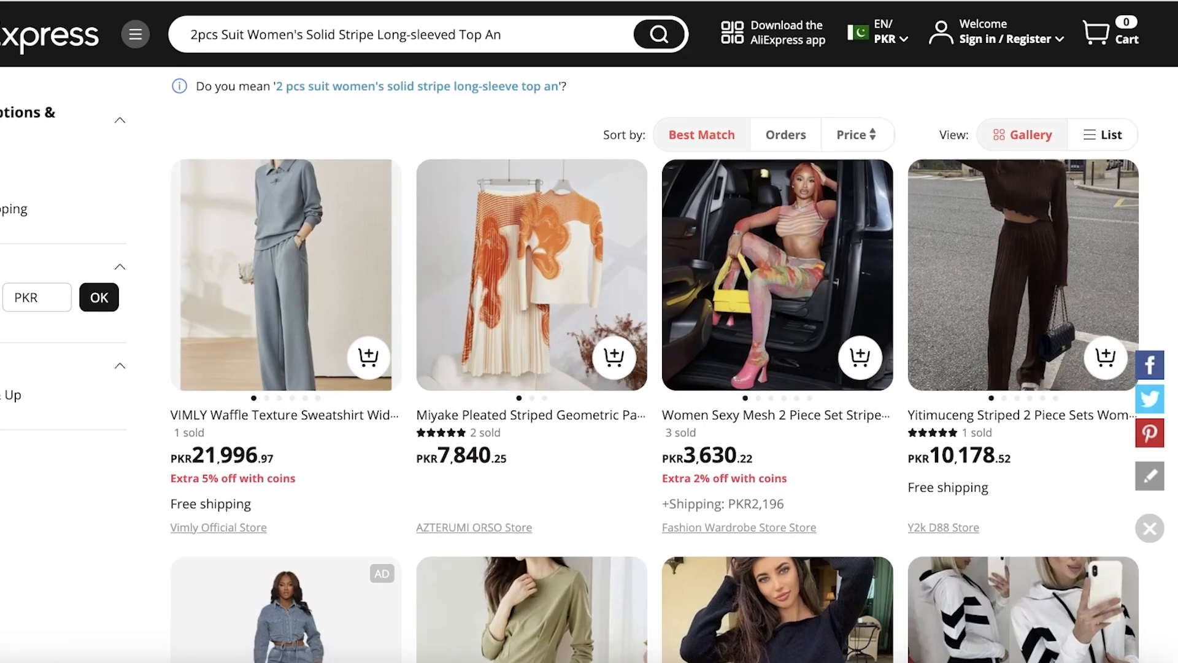
scroll(509, 218, down, 7)
scroll(509, 219, up, 7)
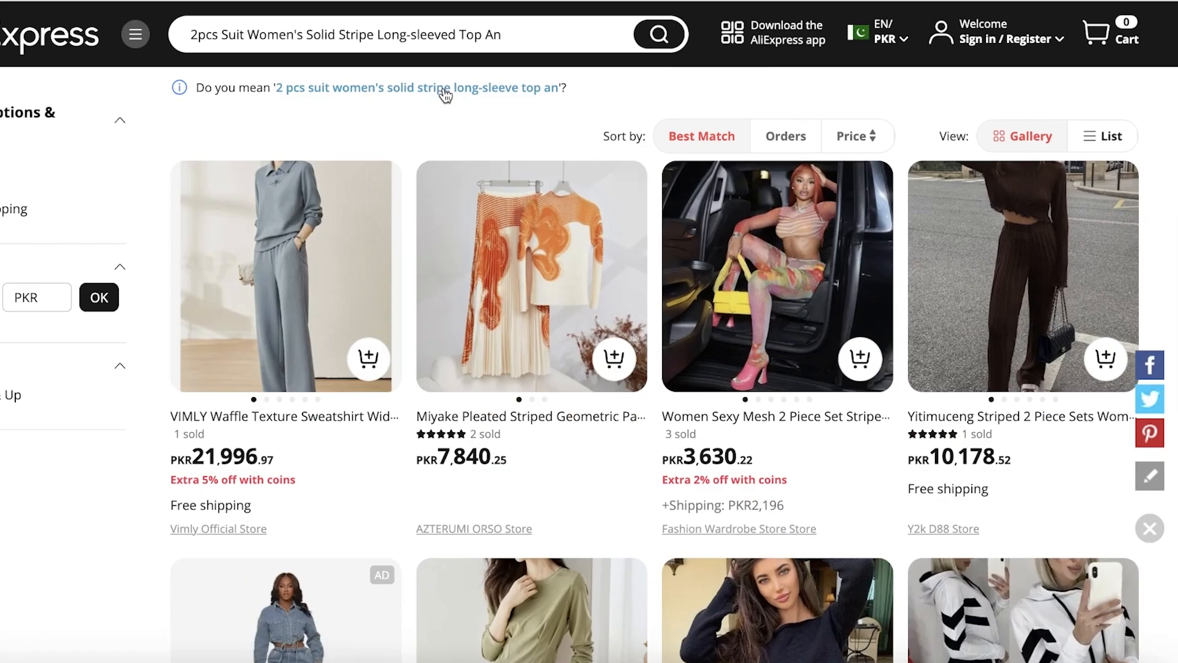
click(443, 92)
scroll(116, 317, down, 10)
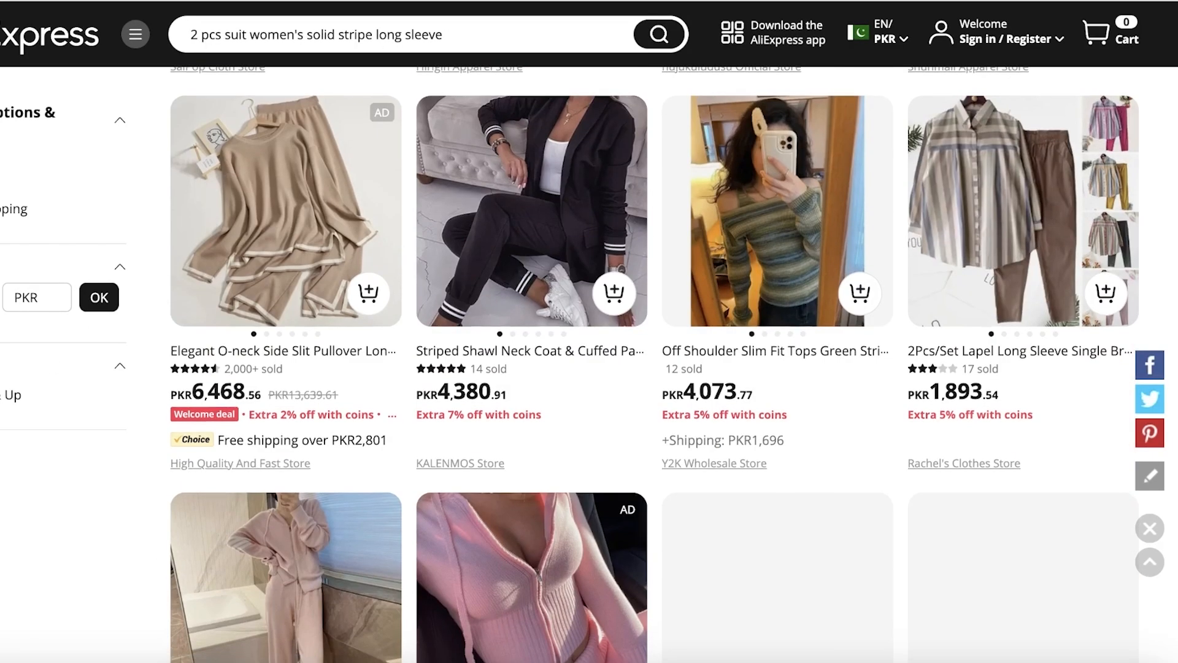
scroll(116, 317, up, 3)
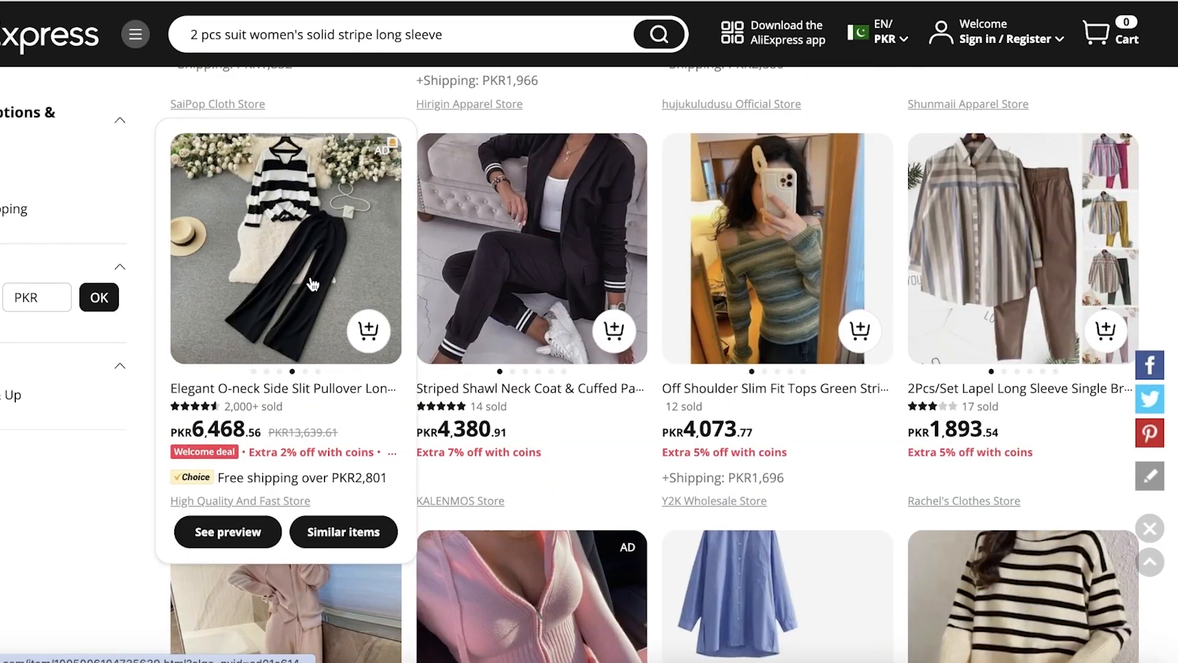
click(311, 276)
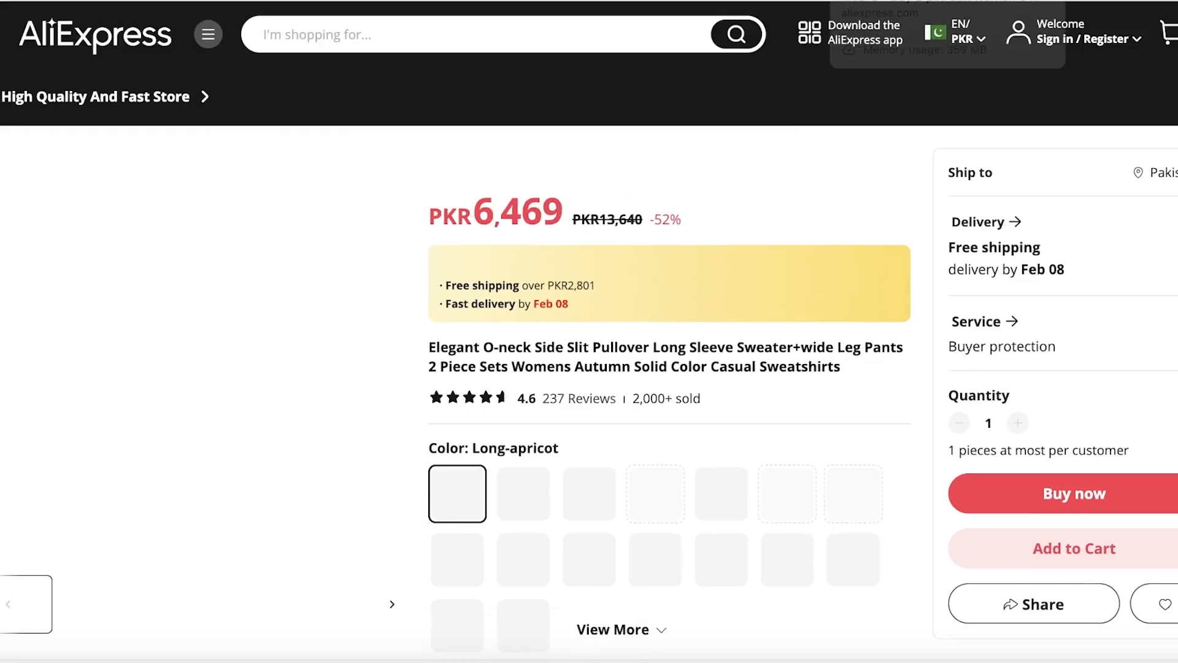
Go to the Customer Reviews section of the AliExpress listing and examine the buyers' reviews.
scroll(588, 362, down, 8)
scroll(658, 229, down, 5)
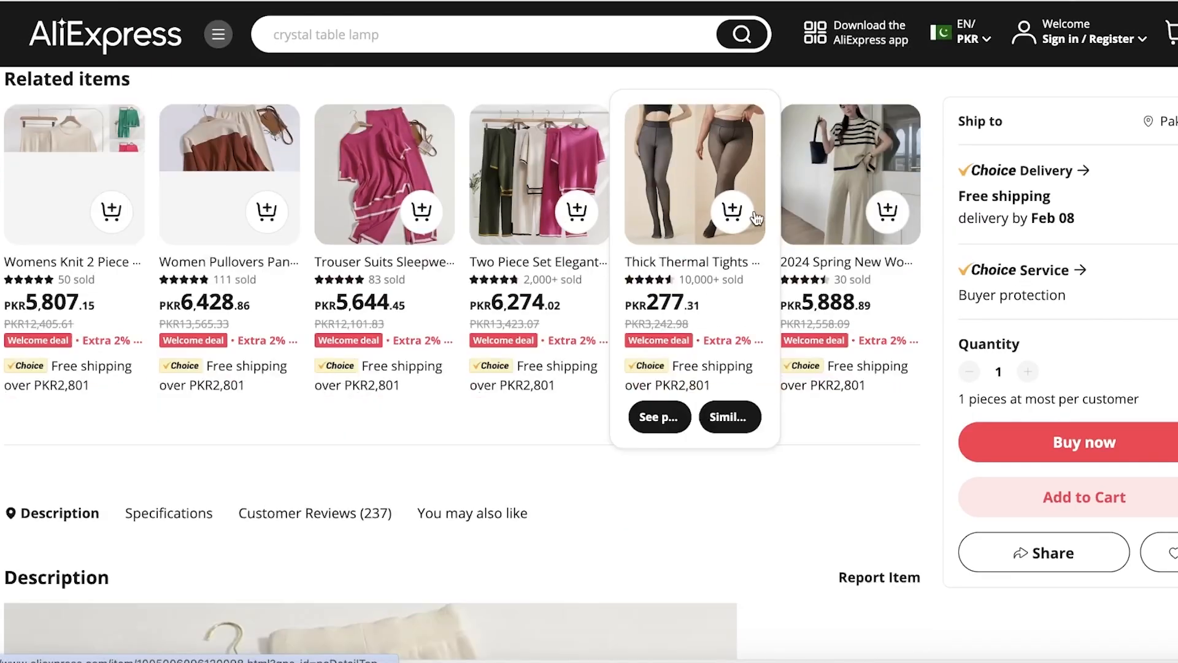
scroll(462, 304, down, 10)
click(361, 116)
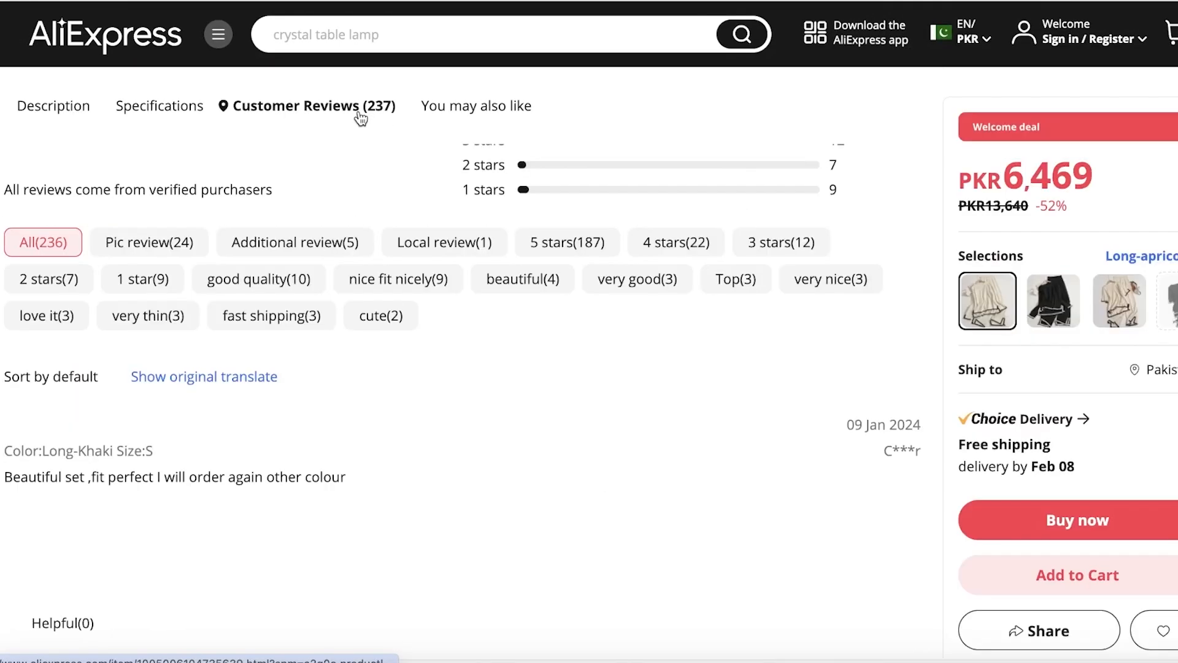
scroll(291, 371, down, 5)
scroll(706, 351, down, 3)
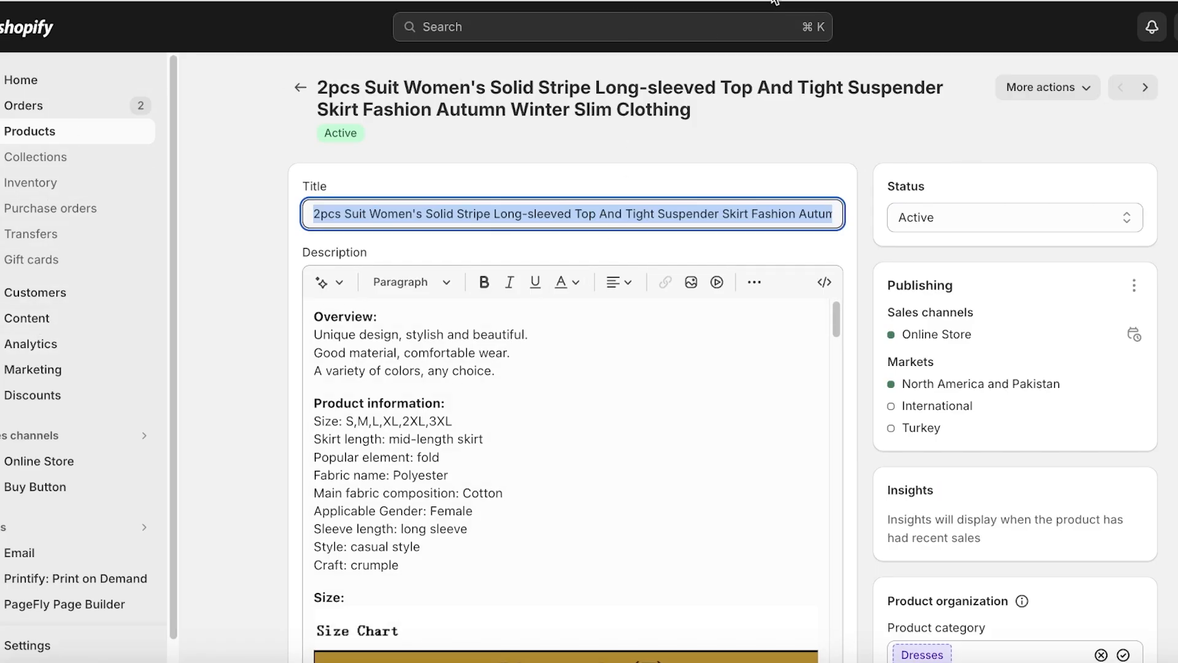
Open the Judge.me AliExpress Reviews app in the store admin and begin a review import from AliExpress.
scroll(15, 541, down, 1)
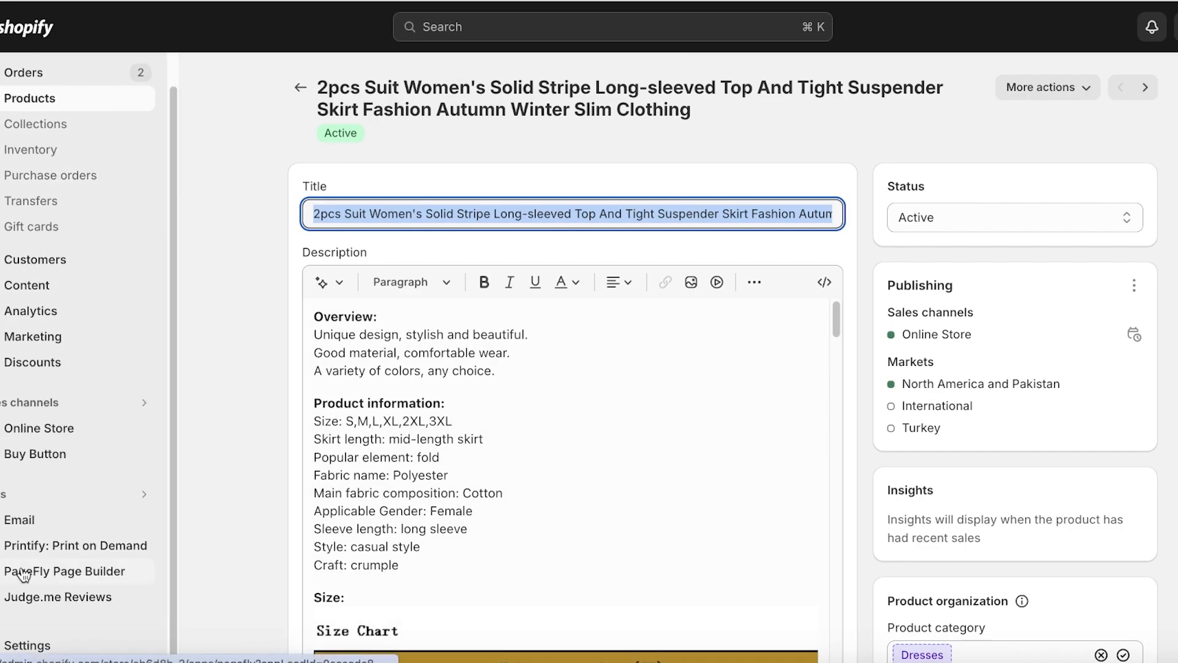
click(16, 491)
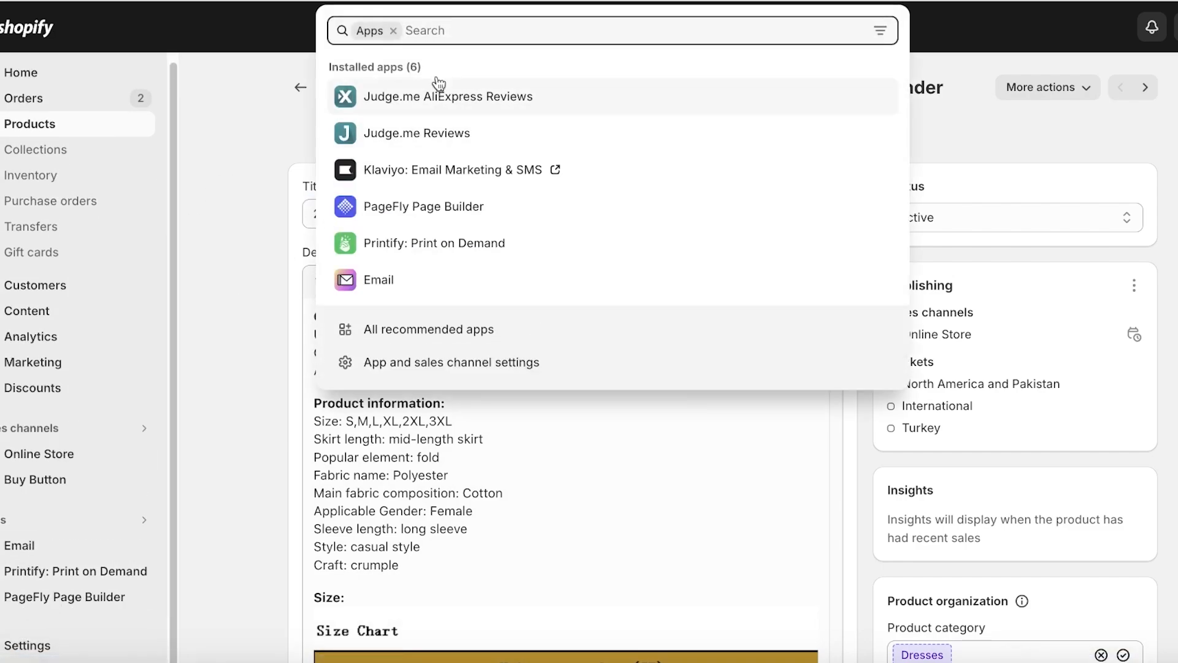
click(448, 93)
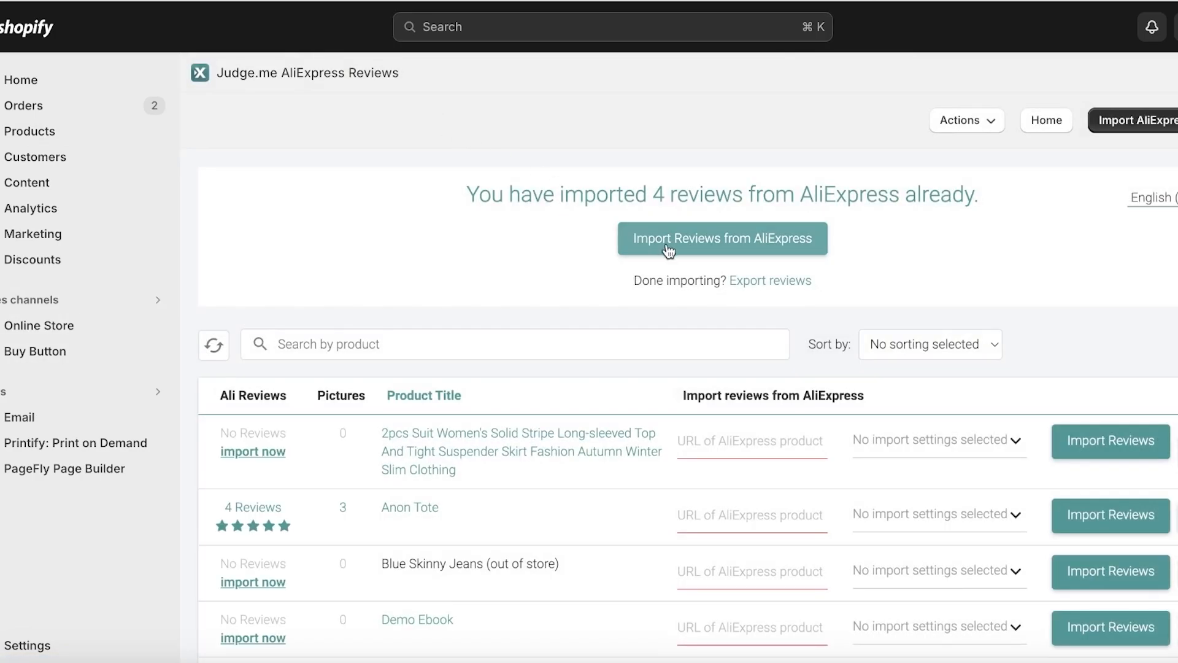
click(672, 246)
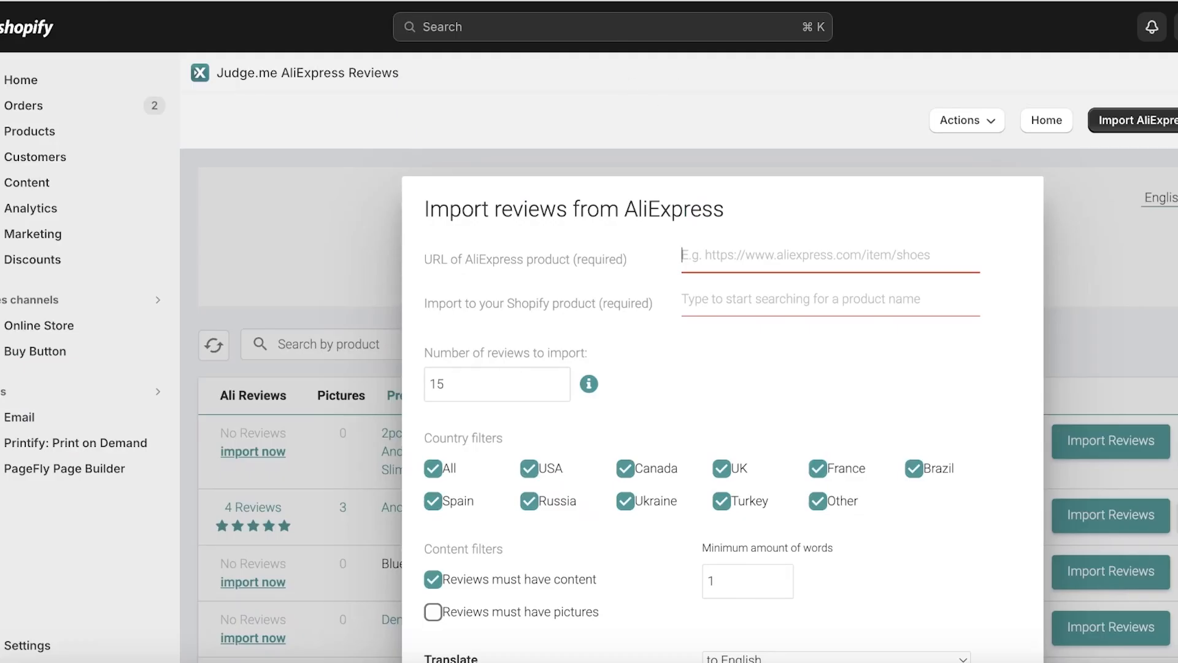
Paste the AliExpress product URL and choose the 2pcs Suit Women's Solid Stripe Long-sleeved Top product as the import target.
right_click(725, 246)
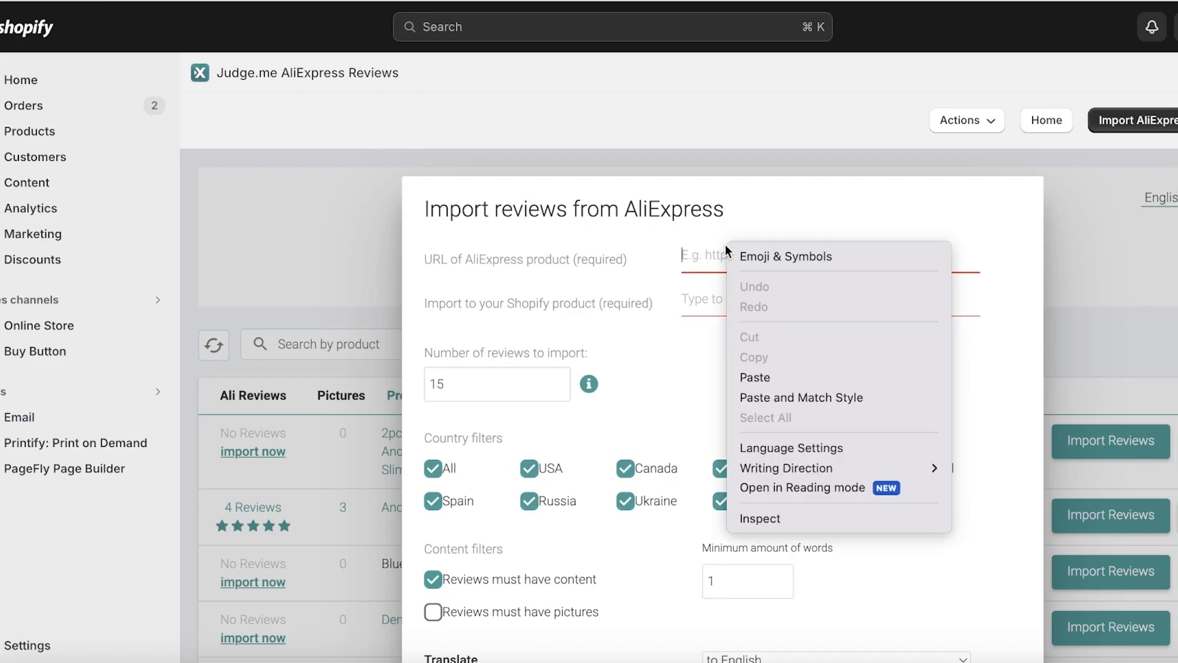
click(757, 373)
click(756, 286)
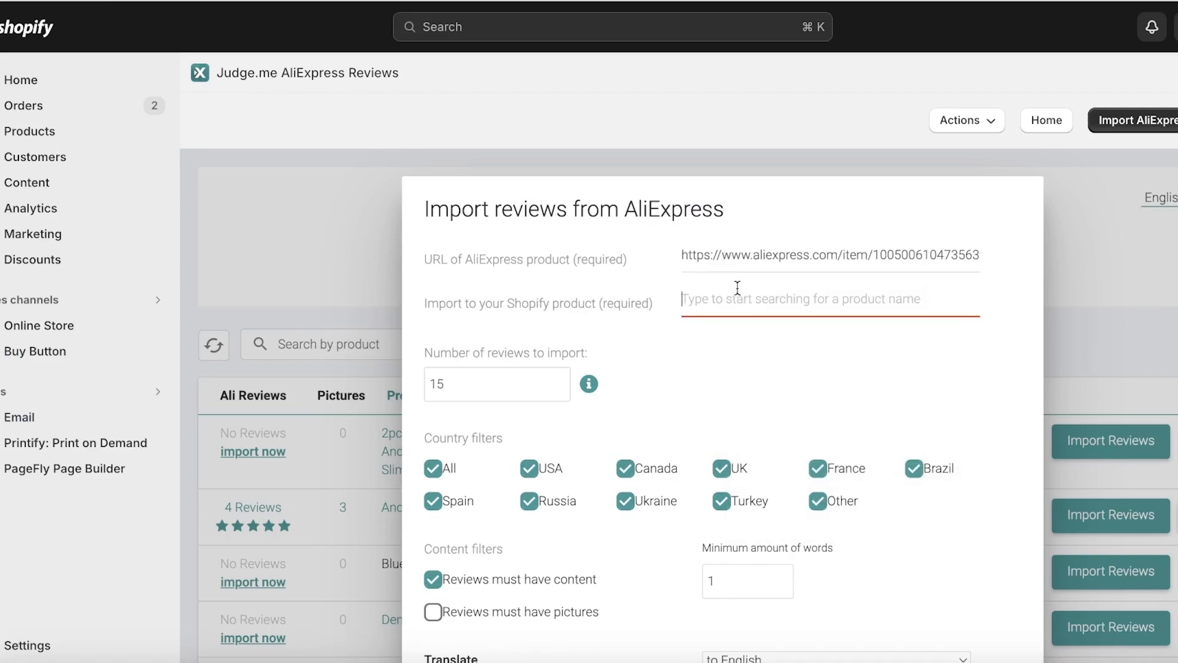
text(2pc)
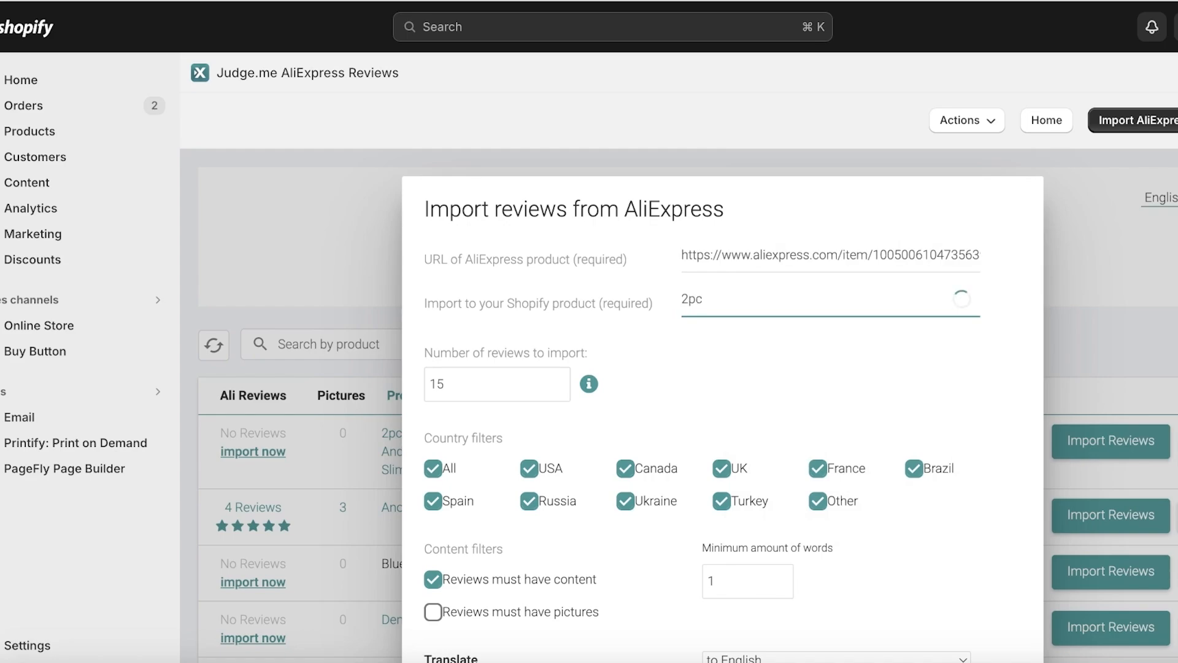
click(763, 333)
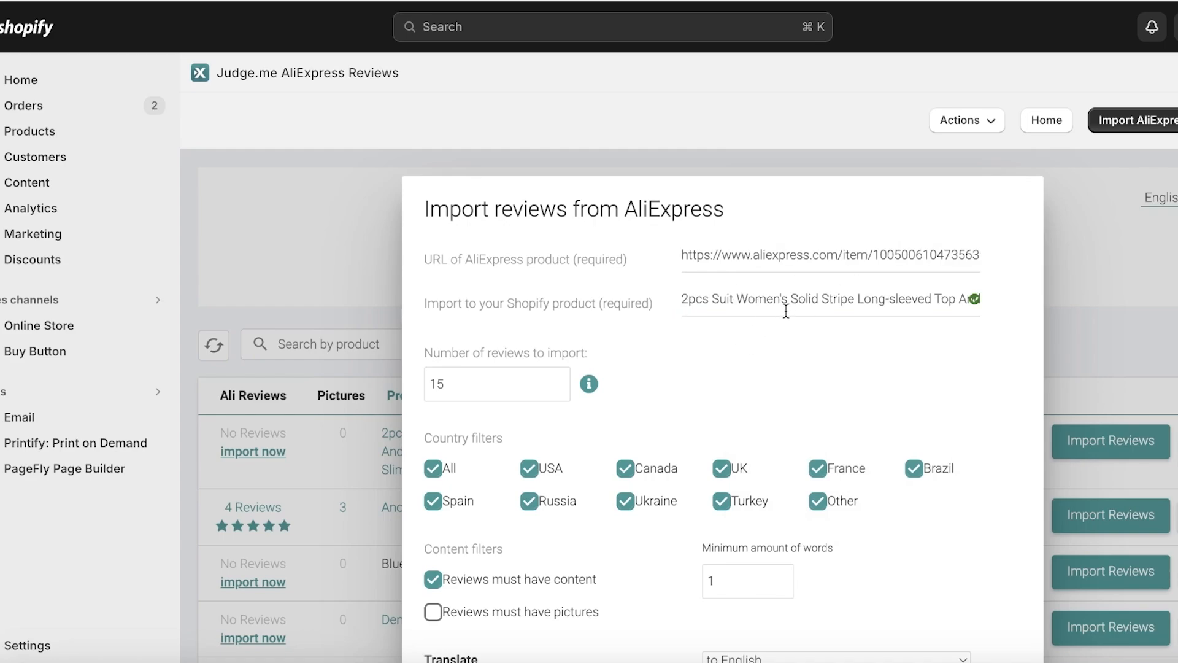
Set the number of reviews to import to 3.
scroll(776, 331, down, 2)
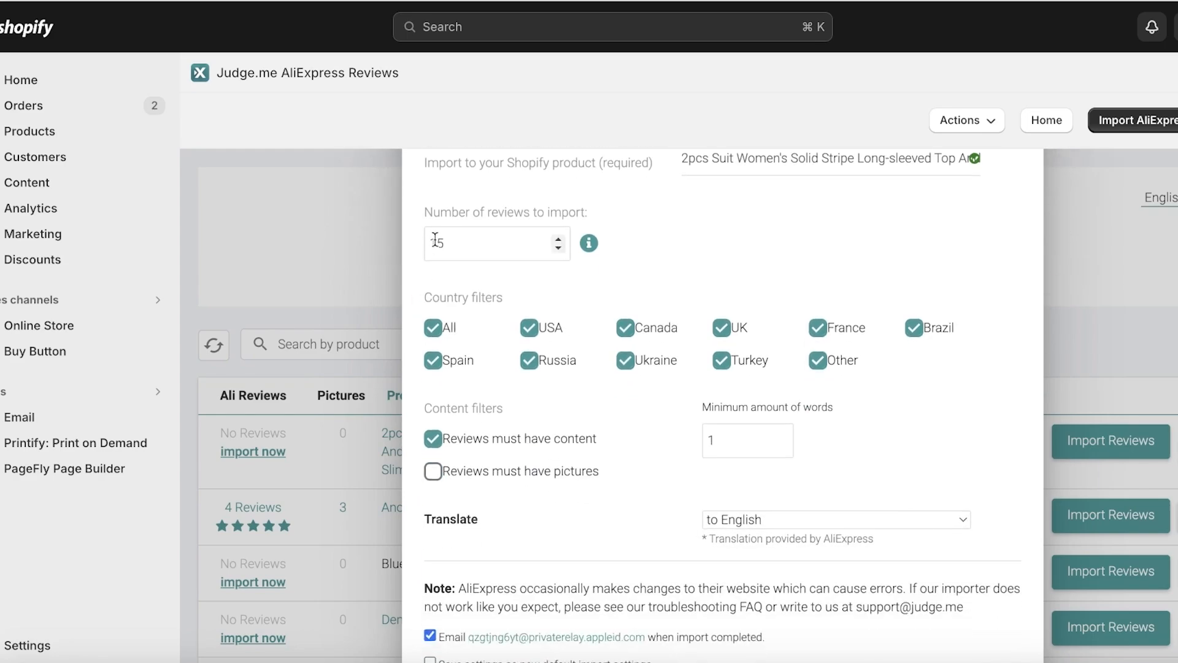
double_click(437, 241)
text(3)
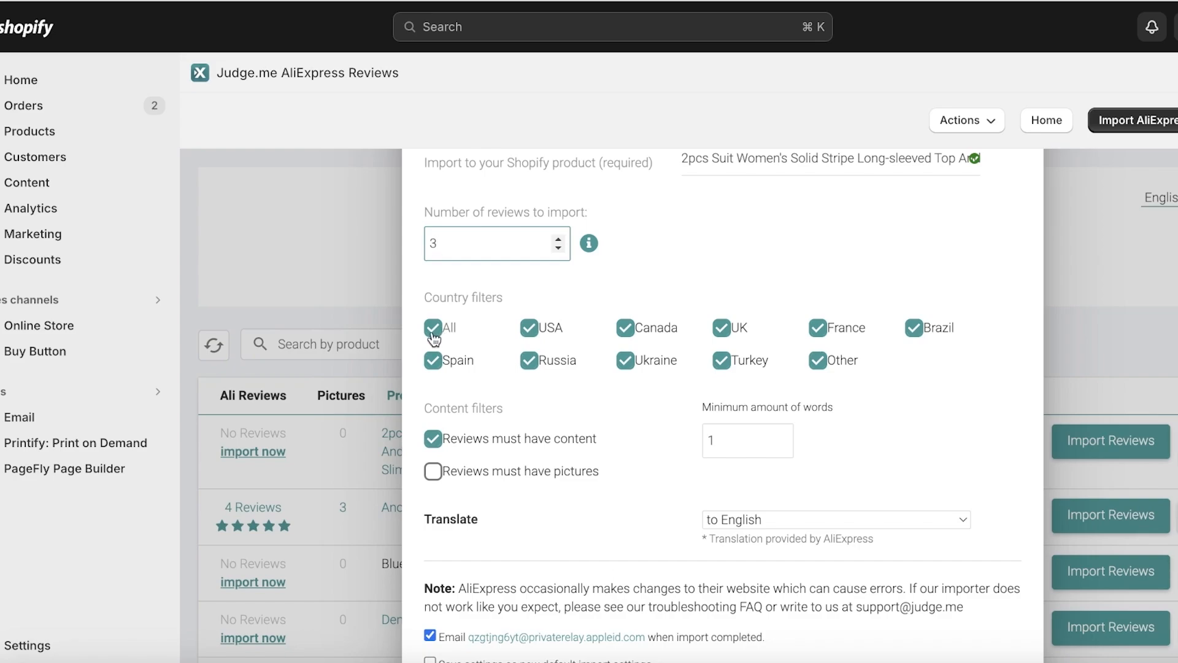
Limit the country filters to USA and Canada, and reselect all countries.
click(433, 360)
click(529, 360)
click(626, 363)
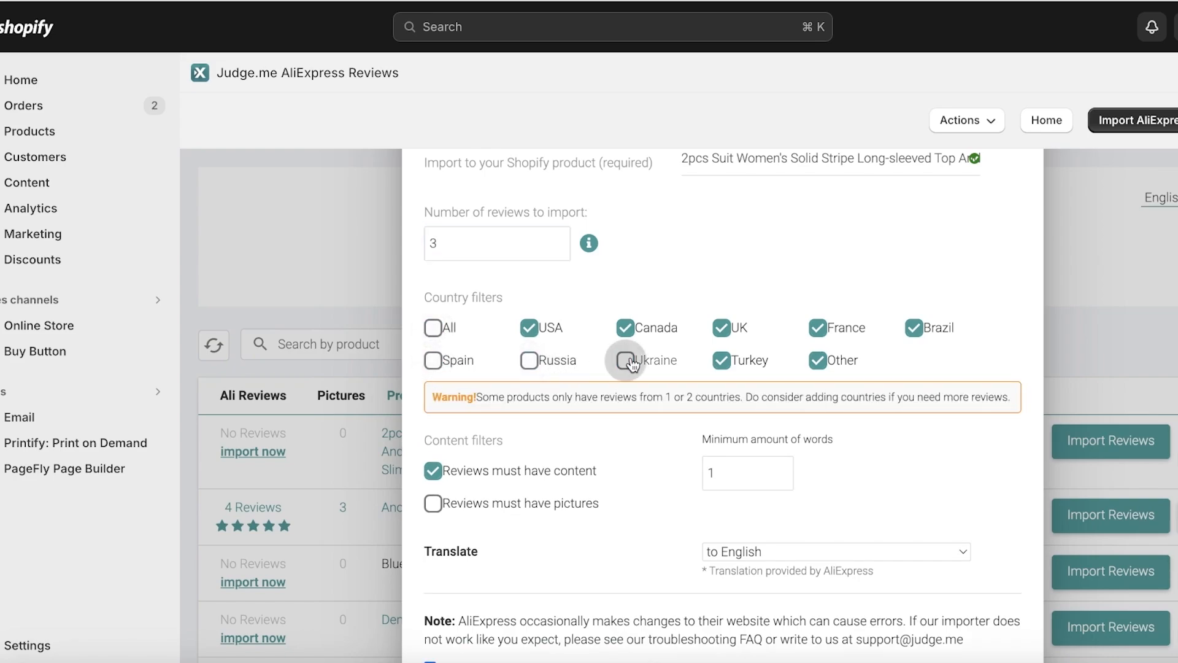
click(722, 362)
click(818, 361)
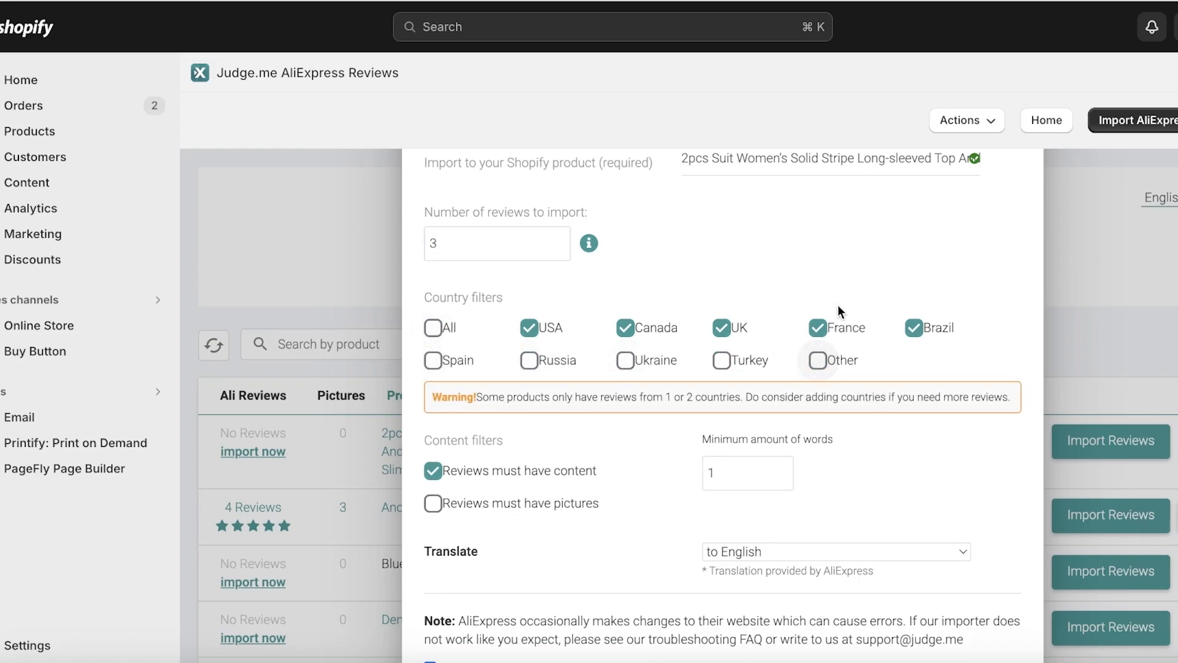
click(818, 328)
click(915, 328)
click(818, 361)
click(722, 328)
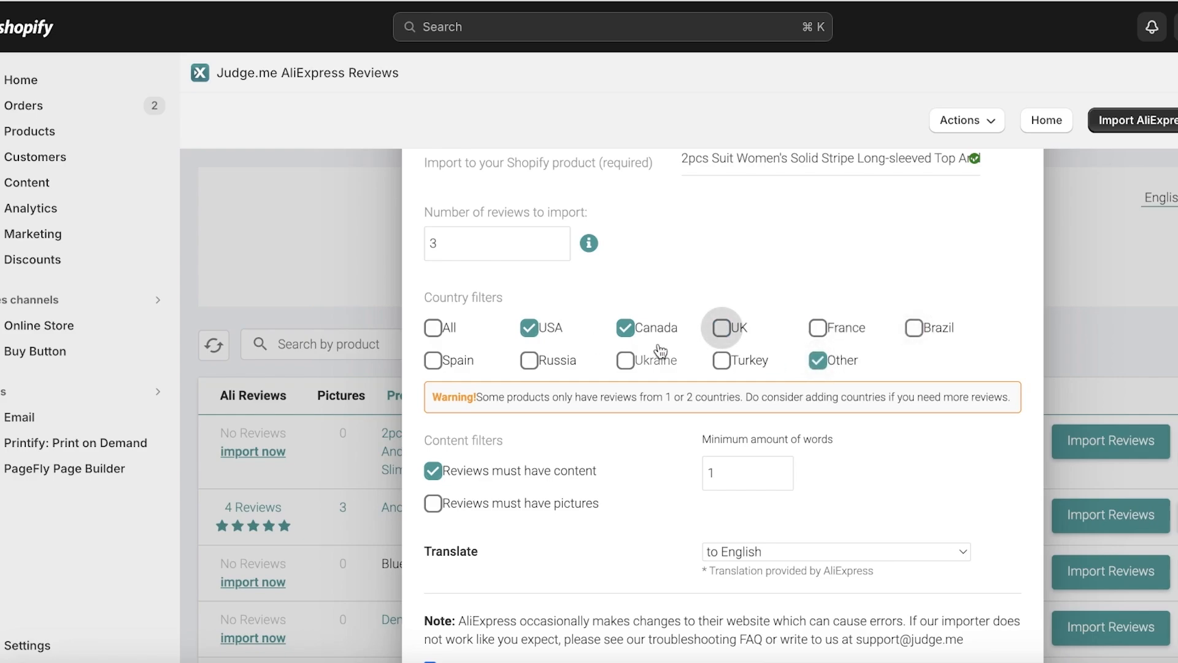
click(818, 361)
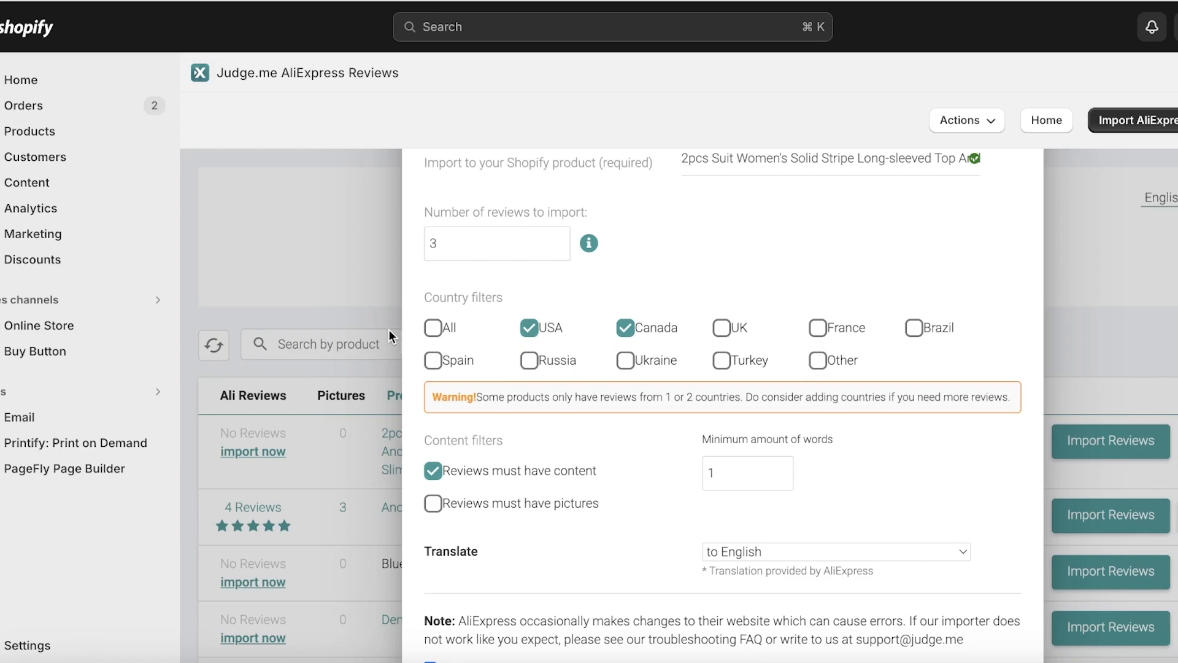
click(434, 329)
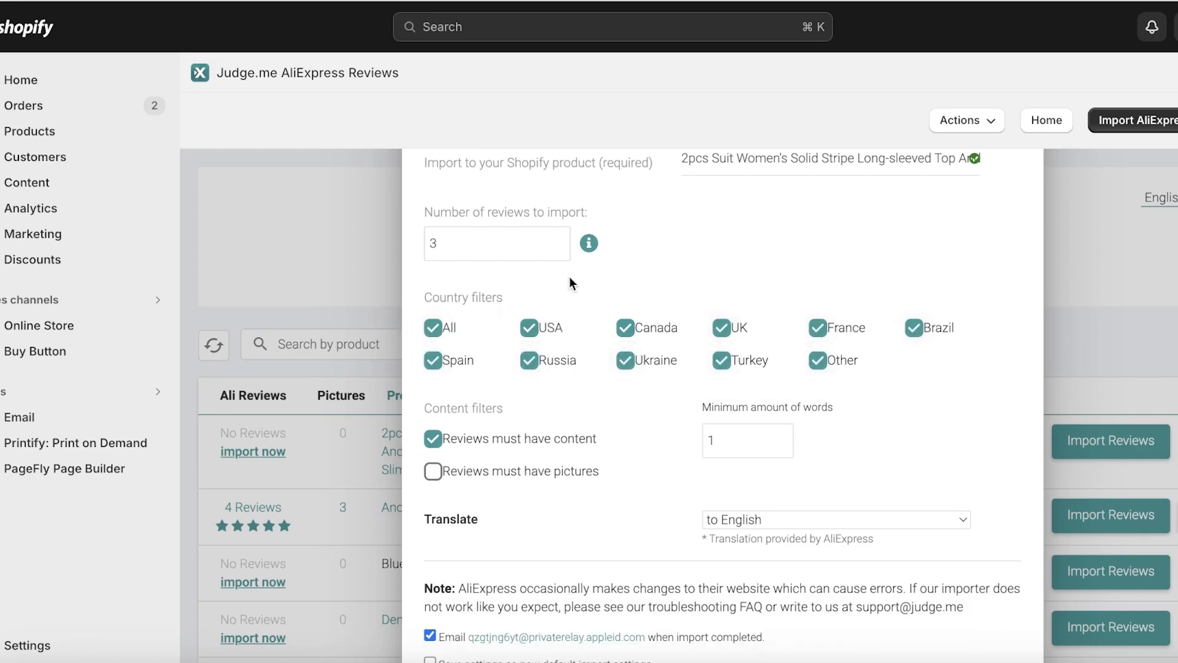
Require imported reviews to have pictures, and remove that requirement again.
scroll(526, 377, down, 1)
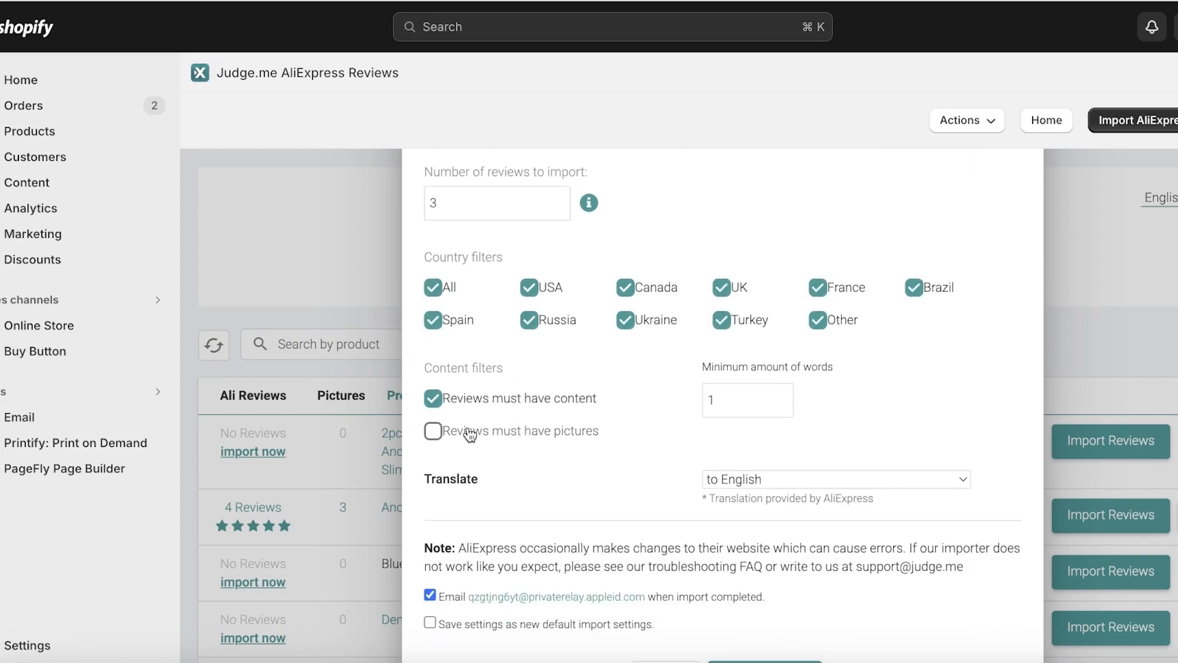
click(433, 430)
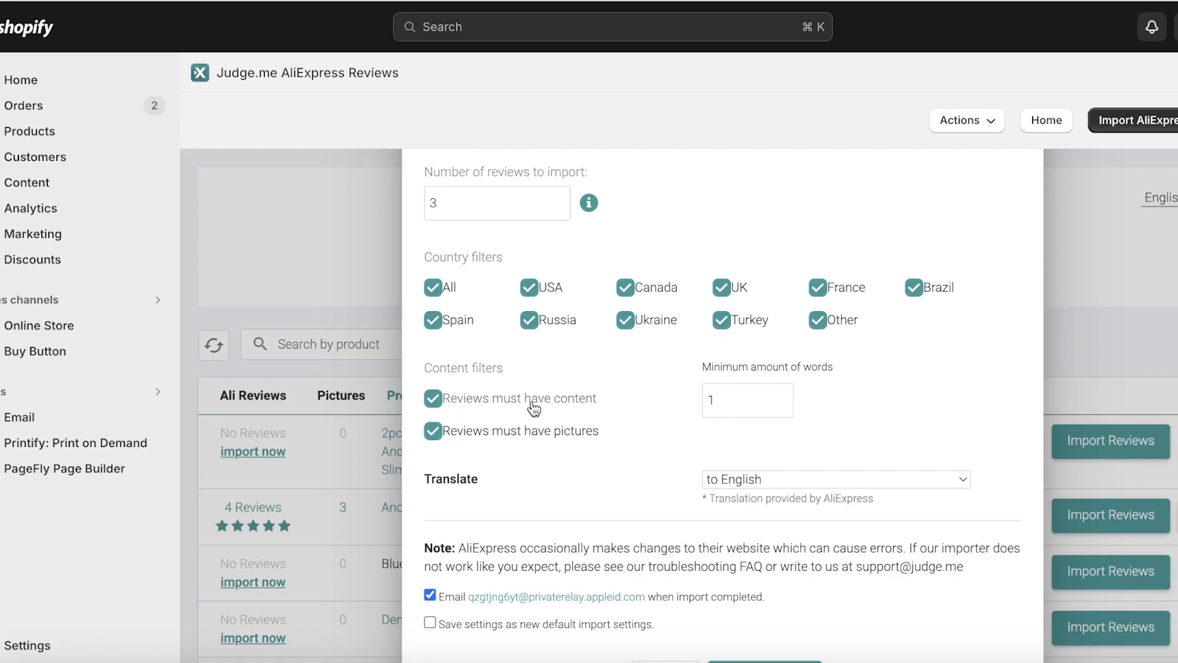
click(756, 402)
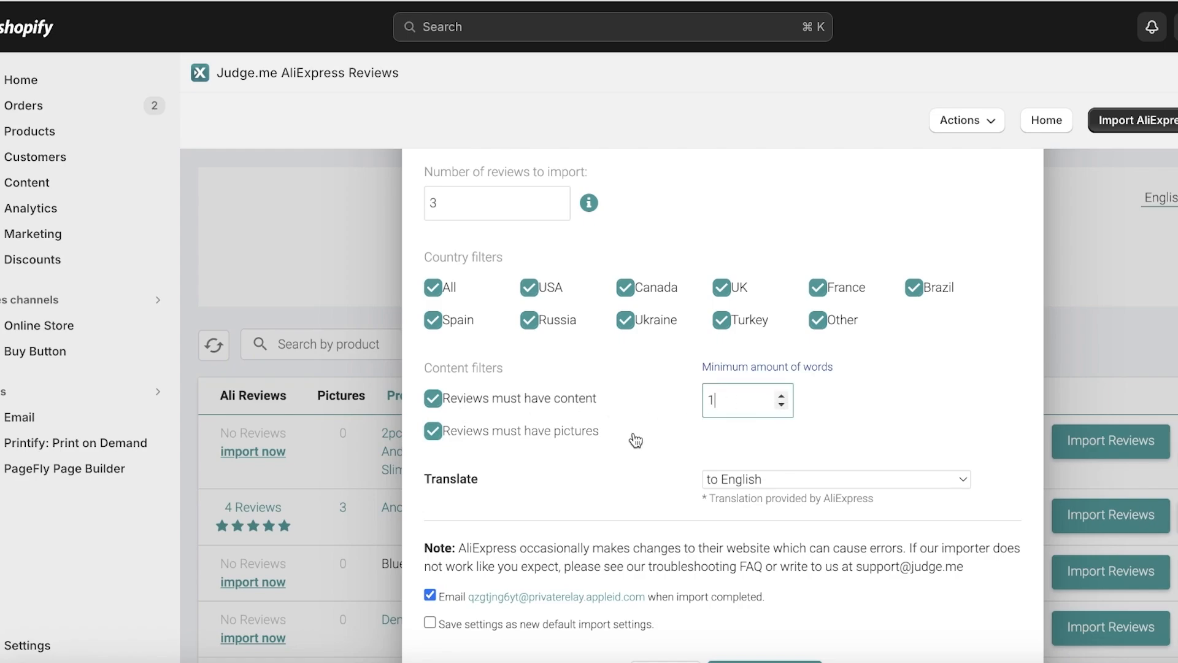
click(474, 434)
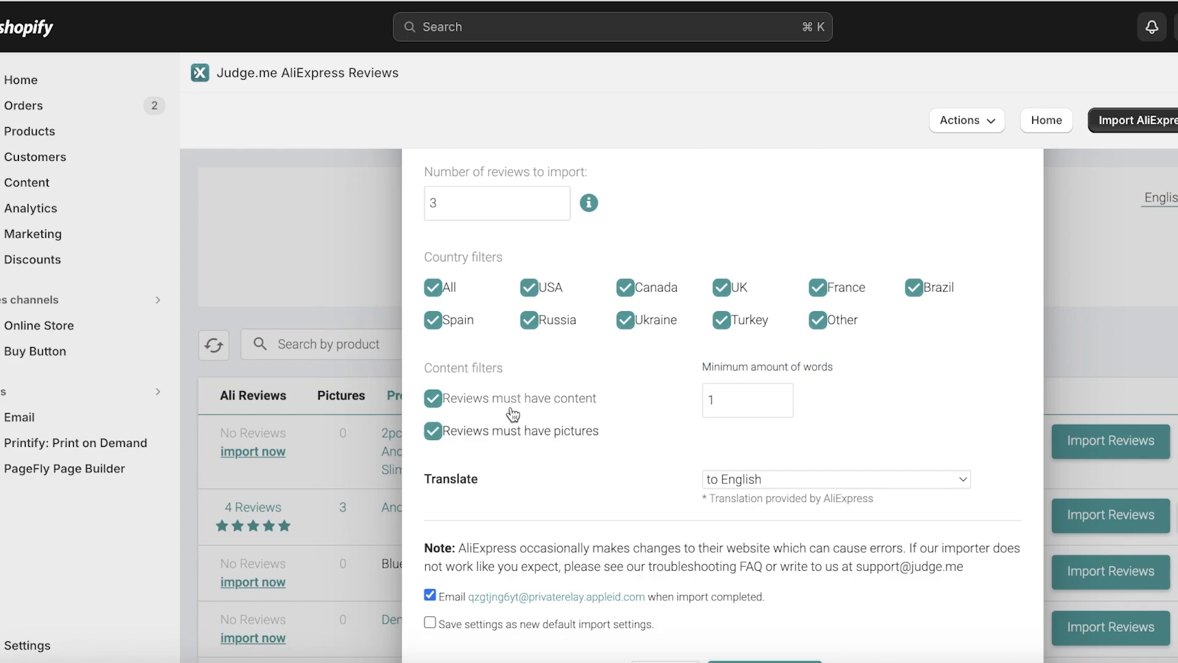
scroll(507, 430, down, 2)
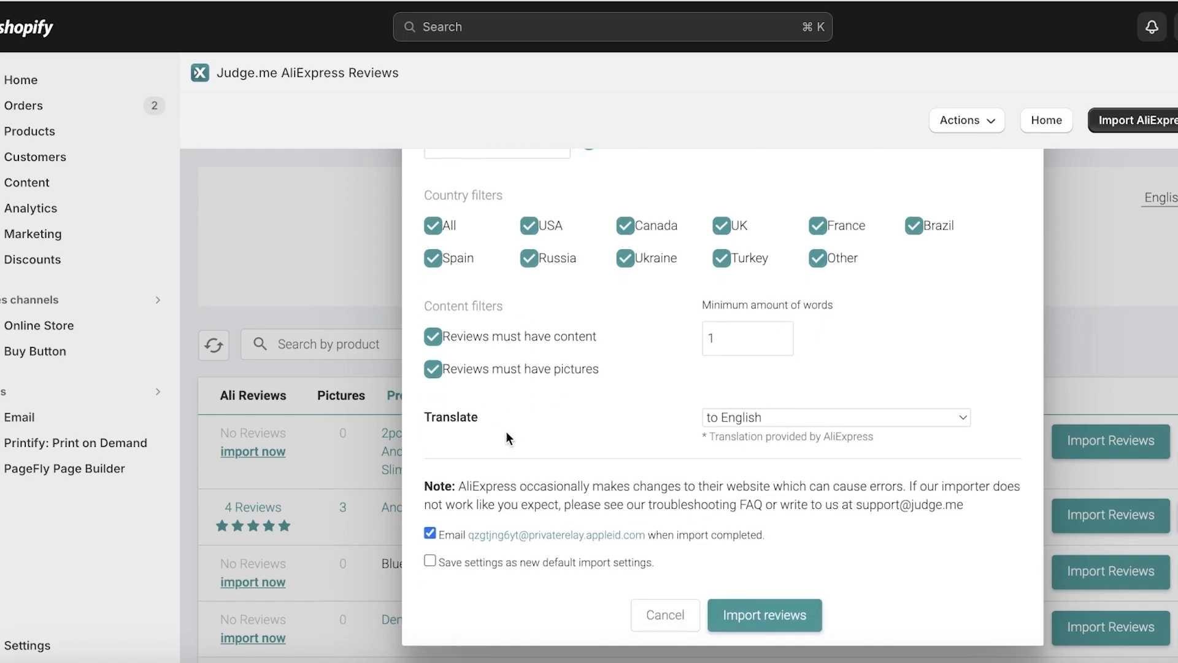
scroll(783, 372, up, 3)
scroll(784, 372, down, 3)
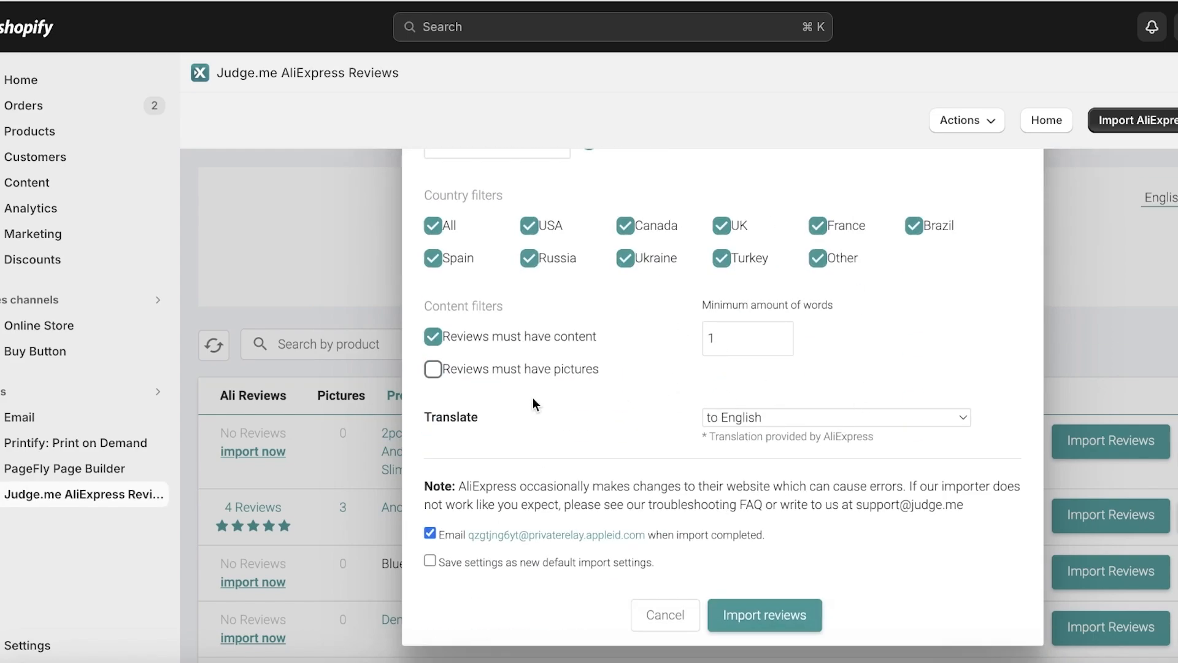
click(537, 381)
Start the review import and return to the dashboard to look over the product list.
click(797, 604)
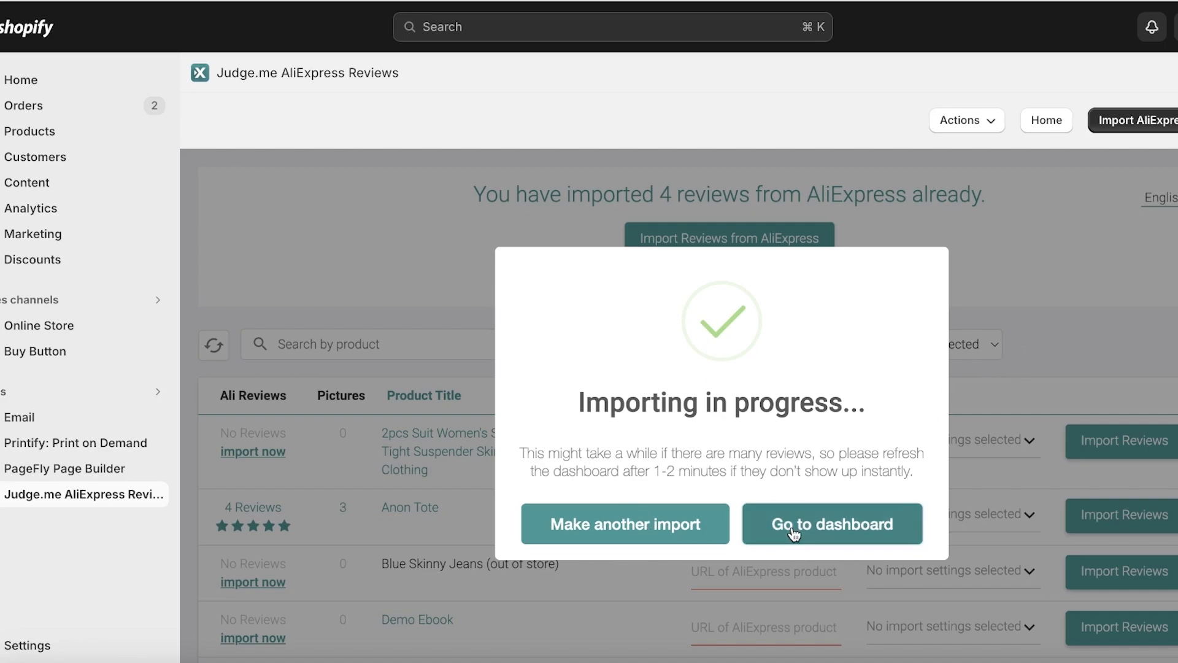
click(832, 523)
scroll(399, 389, down, 10)
scroll(393, 350, up, 8)
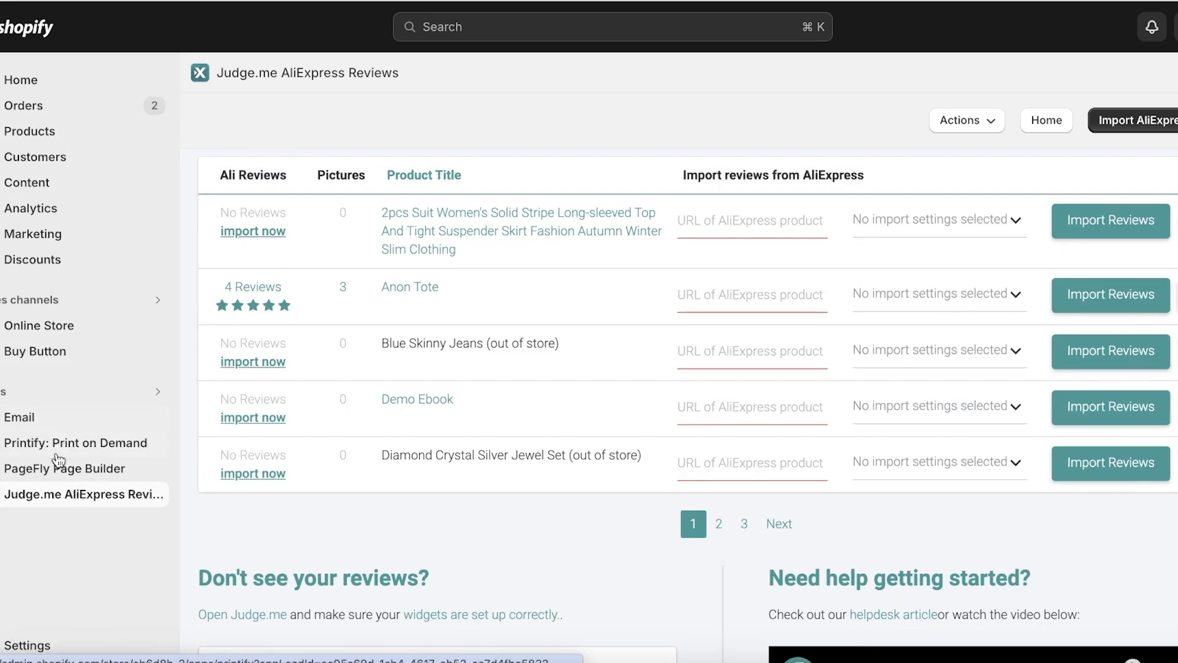
scroll(472, 98, down, 1)
click(474, 24)
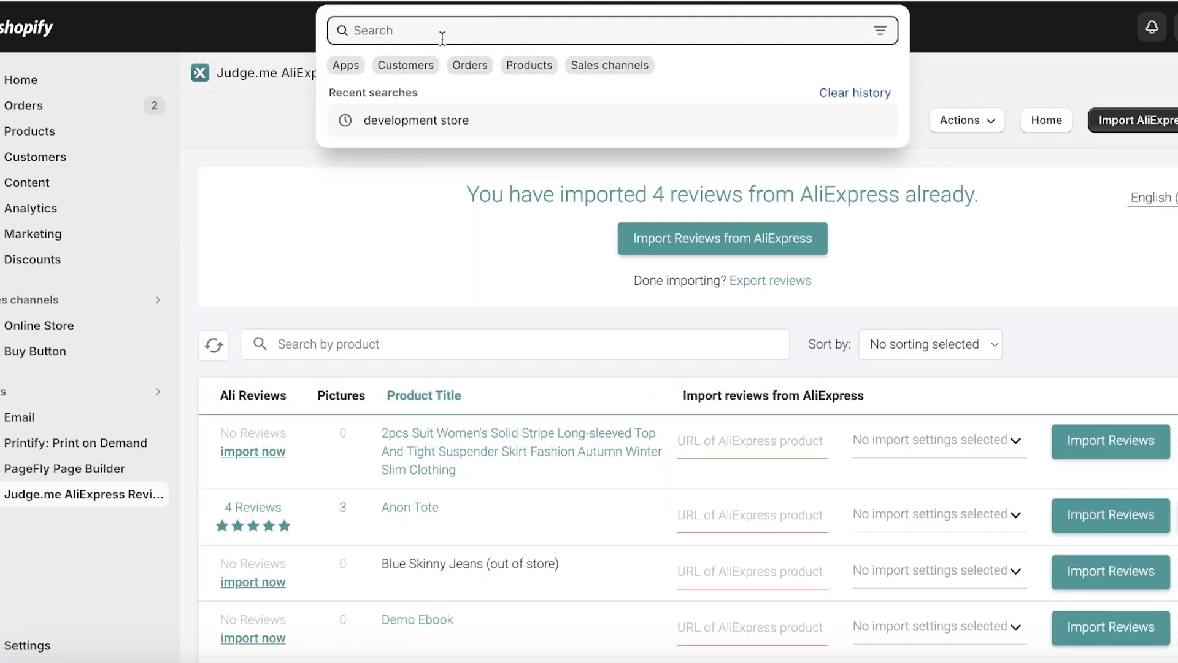
text(ju)
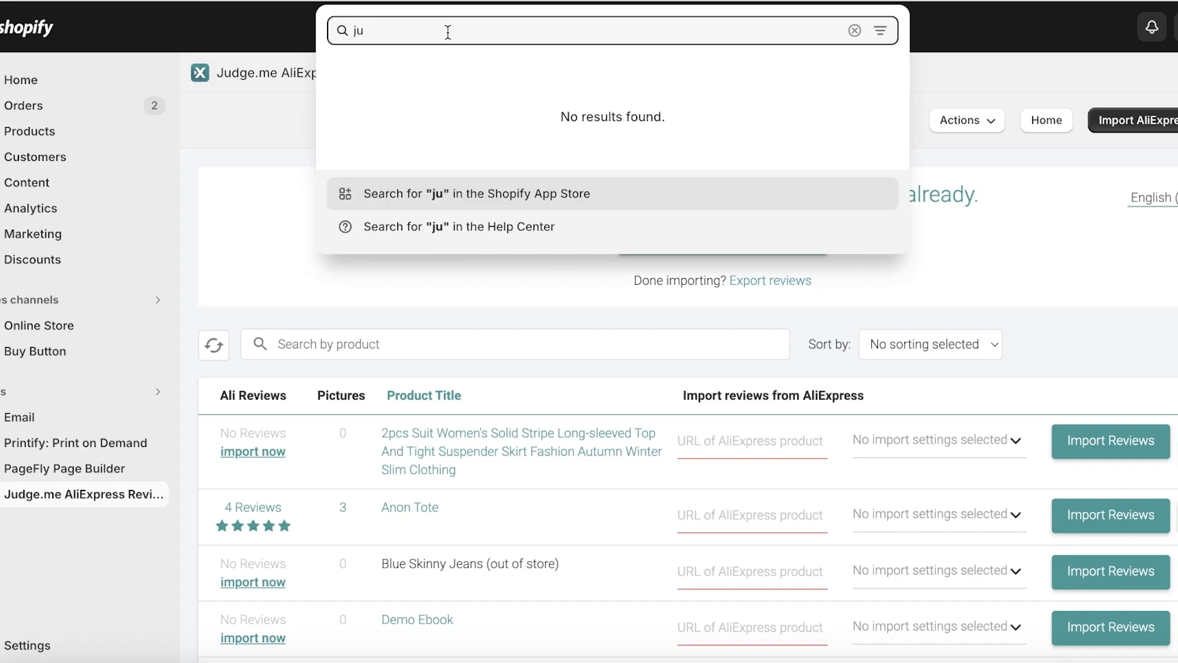
key(BackSpace)
key(BackSpace)
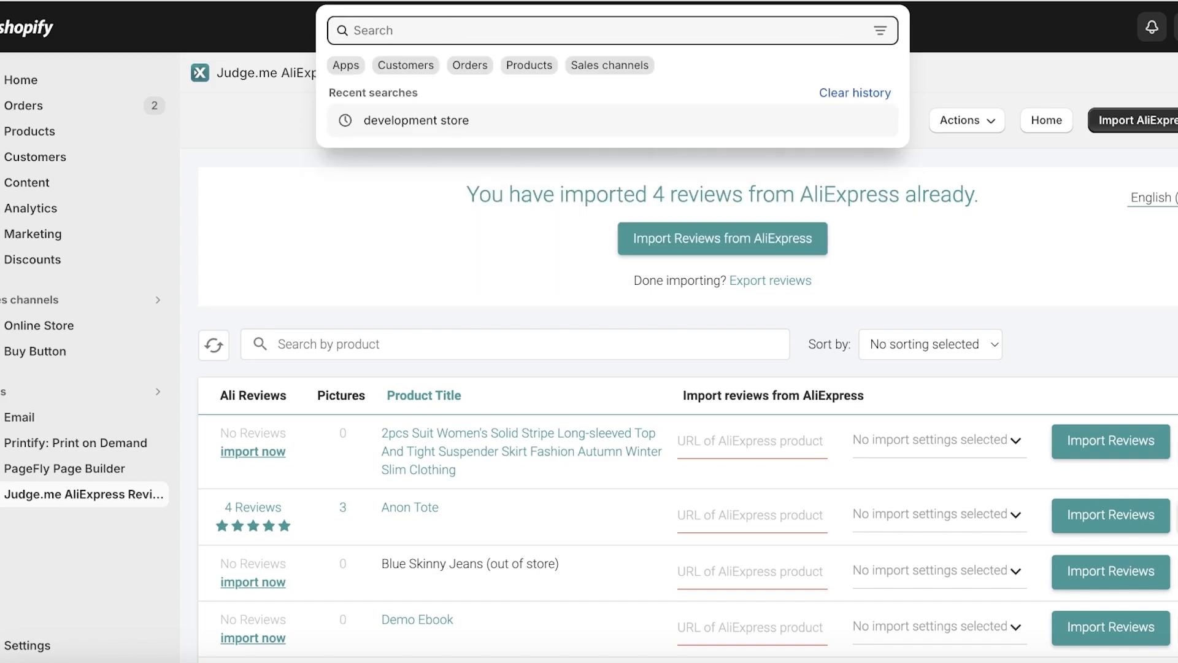
Open the Judge.me Reviews app from the store's installed apps.
click(42, 389)
click(117, 396)
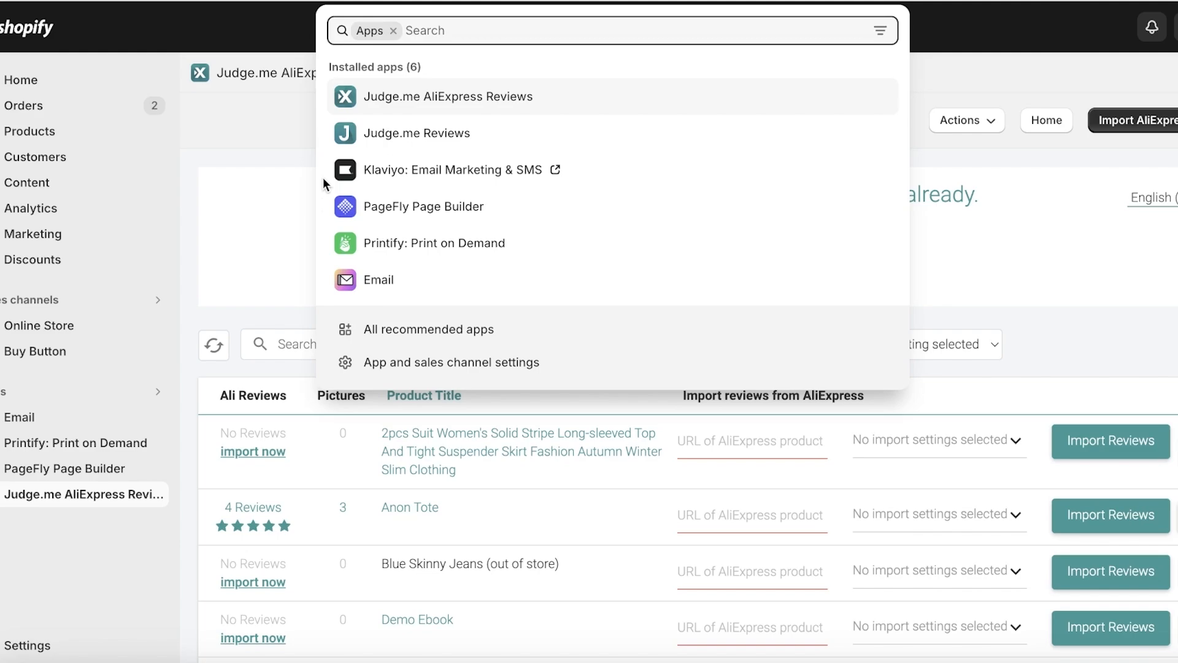
click(386, 127)
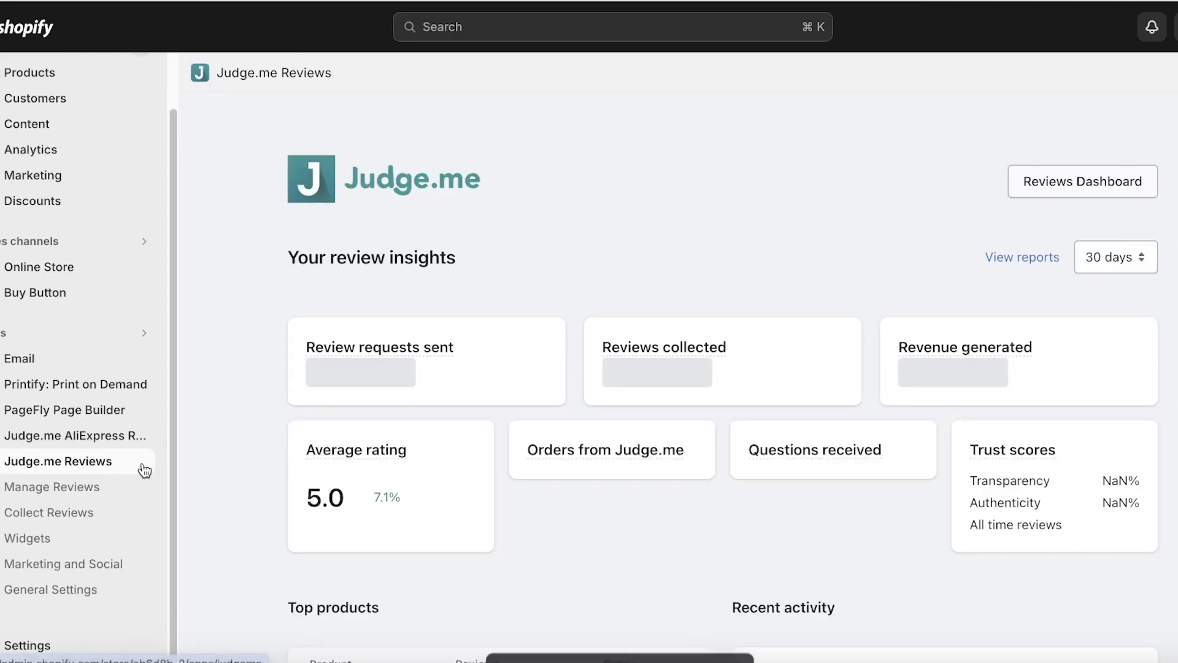
Go to the Judge.me General Settings and examine the account's language, date format, multi-language and installation options.
scroll(455, 381, down, 4)
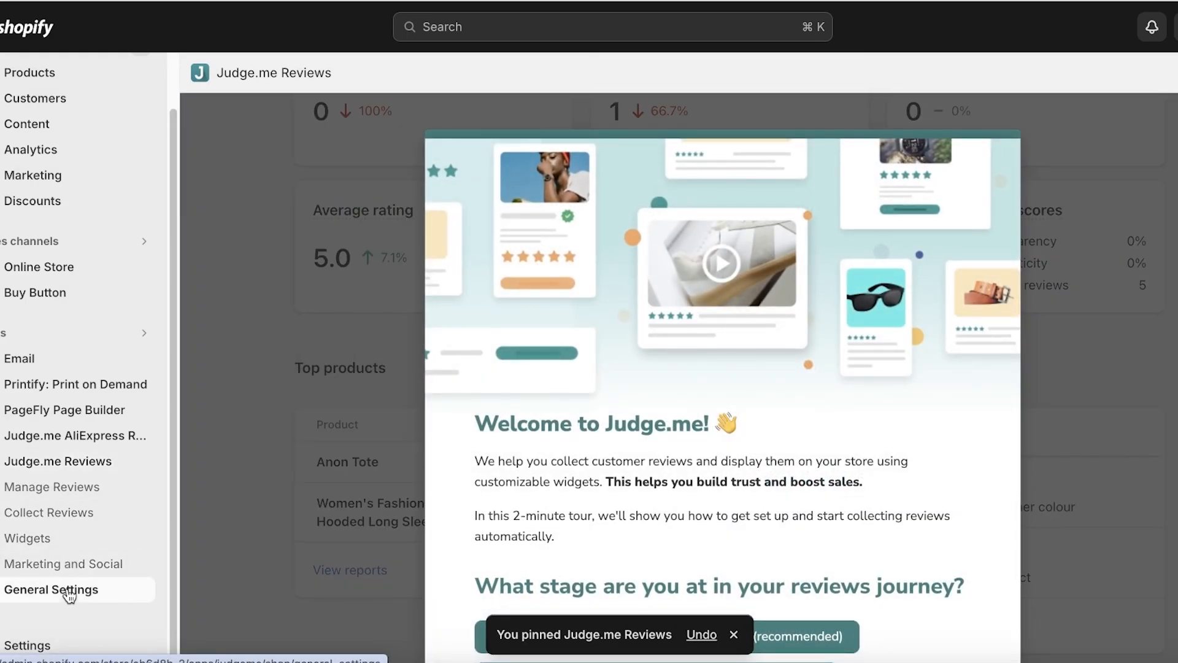
scroll(386, 317, down, 6)
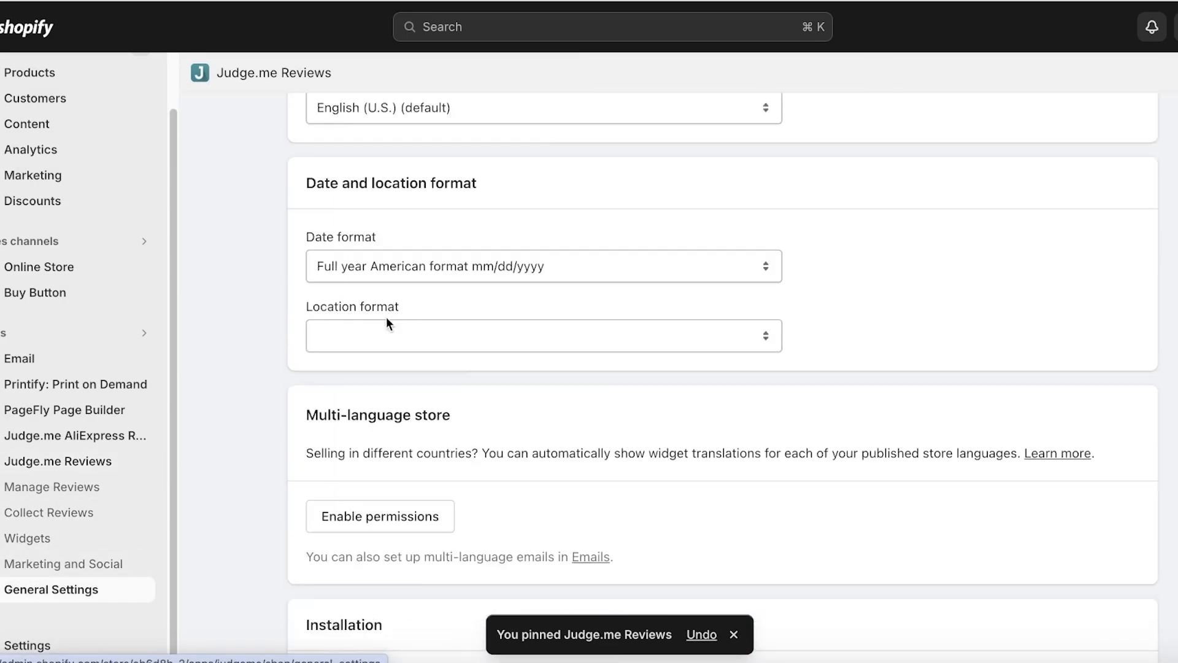
scroll(340, 317, down, 5)
scroll(318, 279, up, 7)
scroll(370, 347, down, 4)
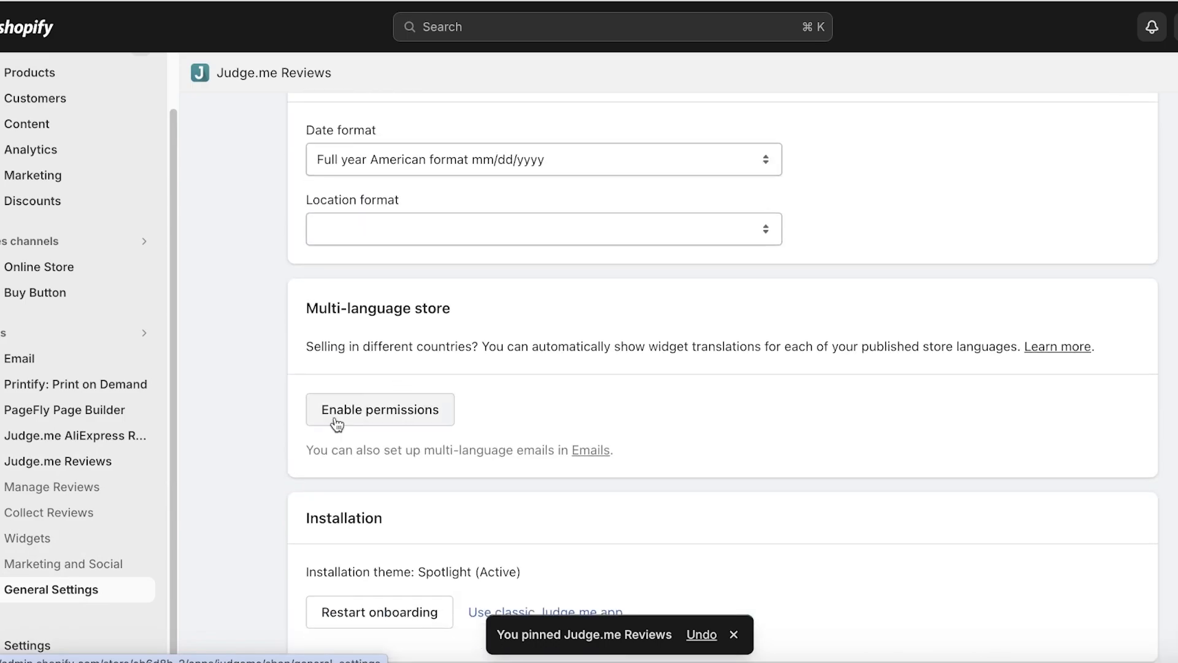
scroll(429, 399, down, 3)
scroll(288, 375, up, 10)
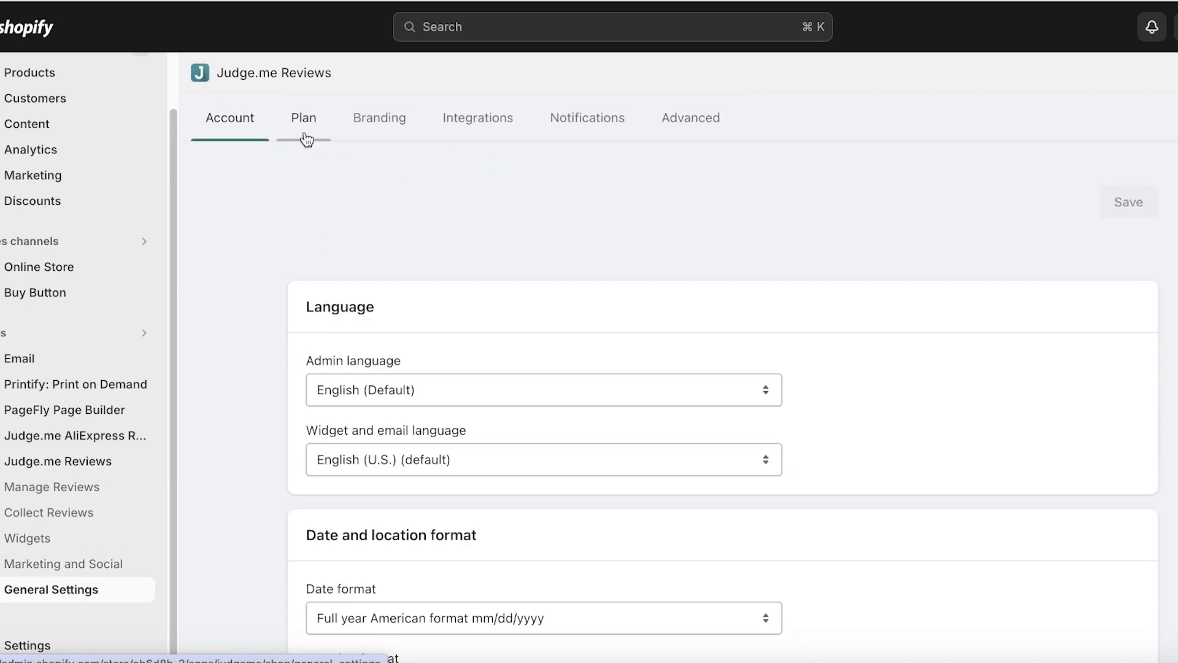
Change the primary star color in the Judge.me branding settings to dark burgundy #4E052E and view the store logo section.
click(377, 120)
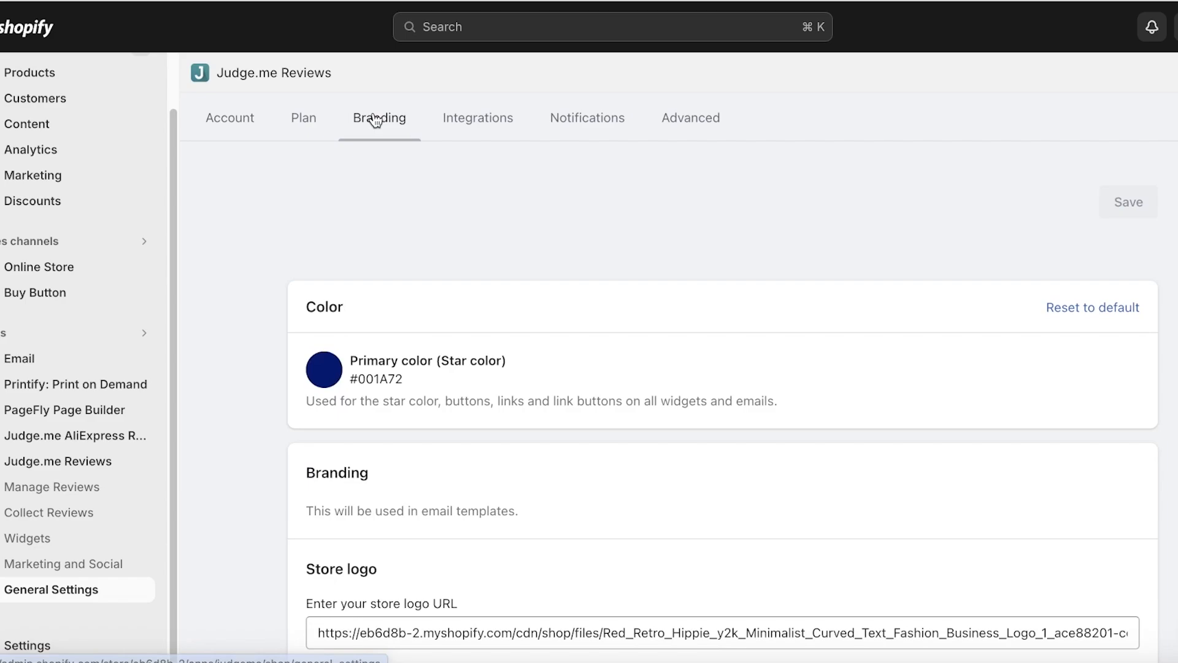
click(320, 385)
drag(490, 508, 486, 511)
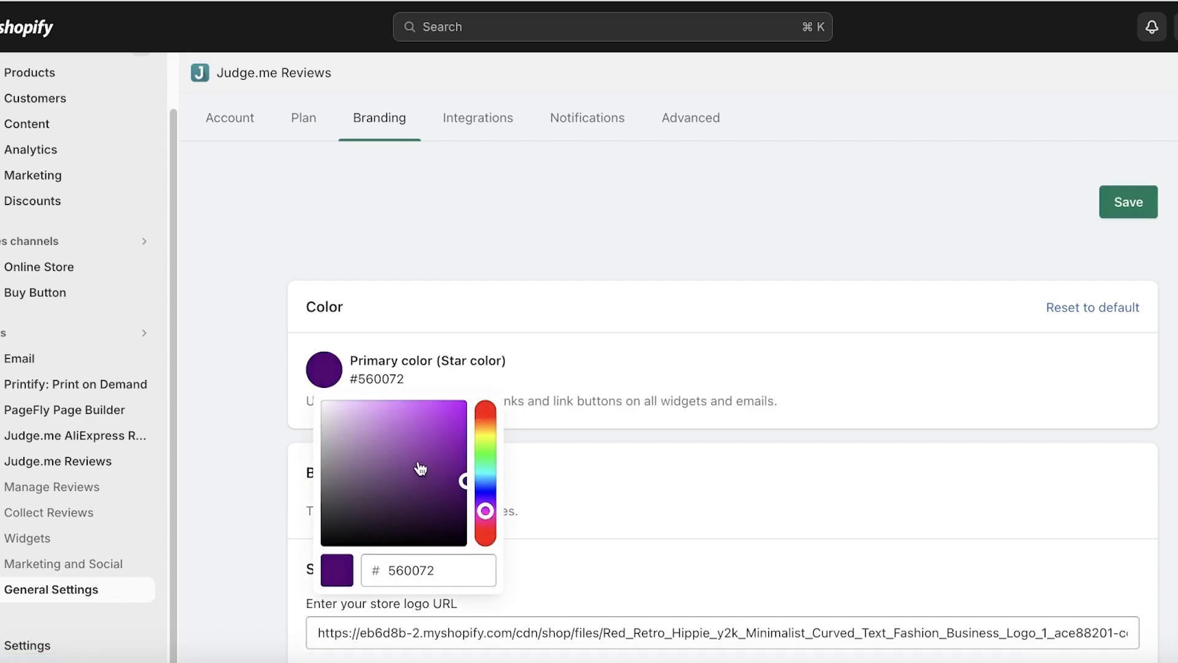
drag(420, 464, 458, 501)
click(484, 530)
click(591, 466)
scroll(562, 434, down, 4)
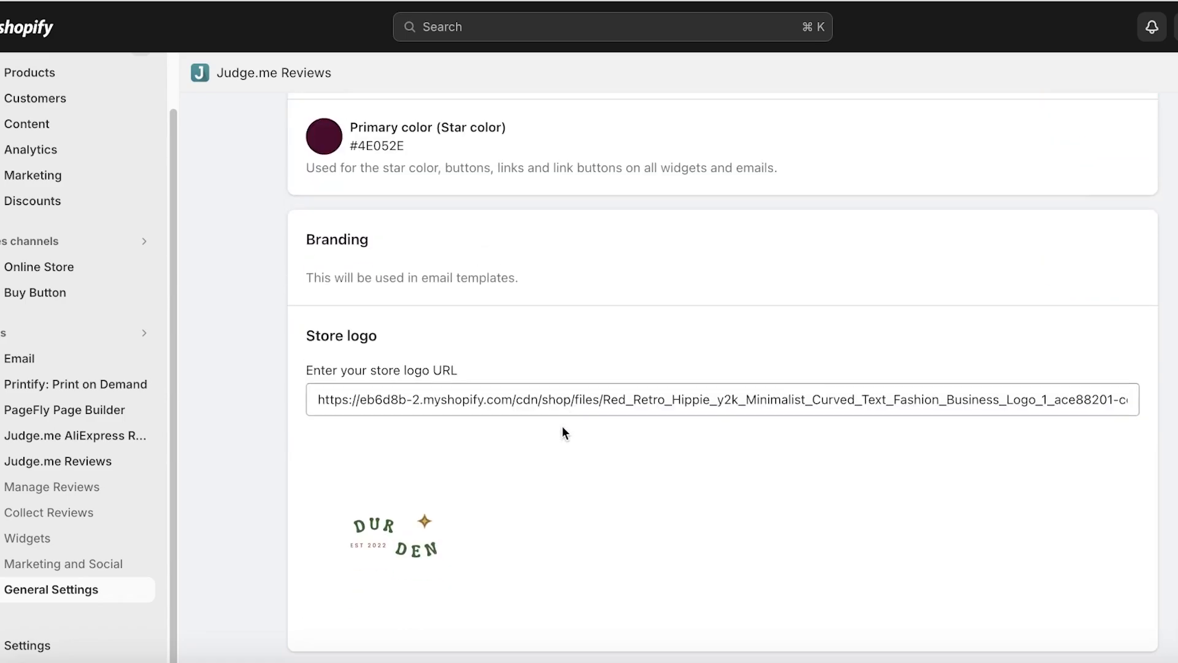
Look over the store logo and Judge.me branding options, and save the branding settings.
scroll(524, 374, down, 4)
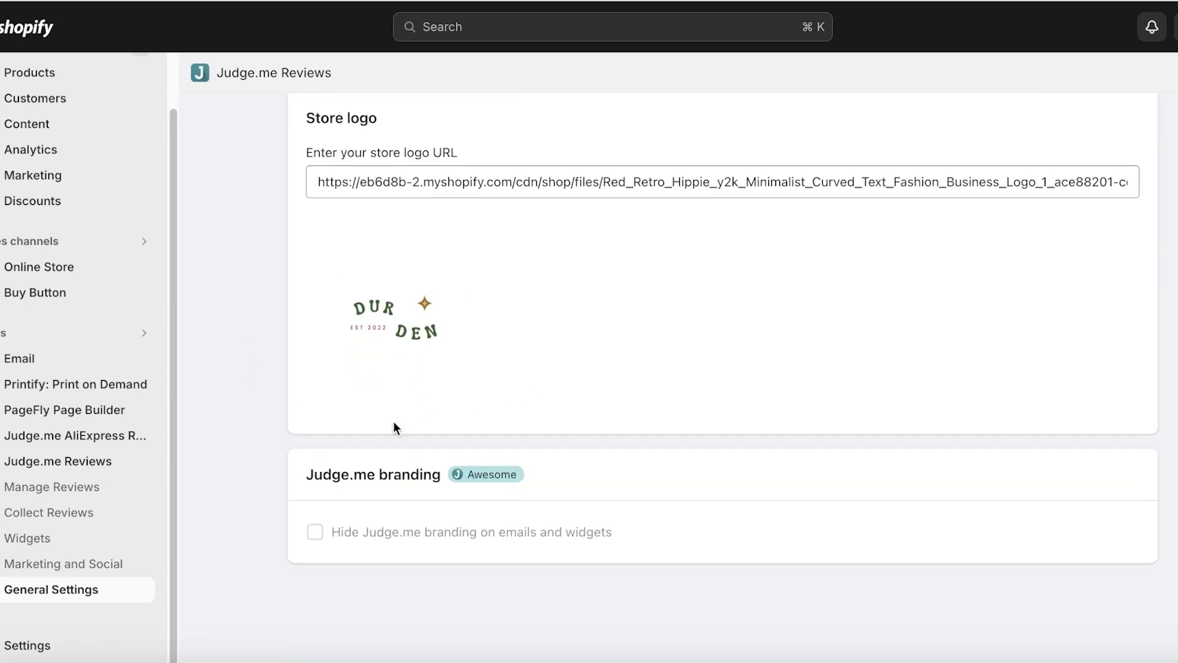
scroll(429, 243, up, 8)
scroll(447, 329, down, 8)
scroll(396, 531, up, 7)
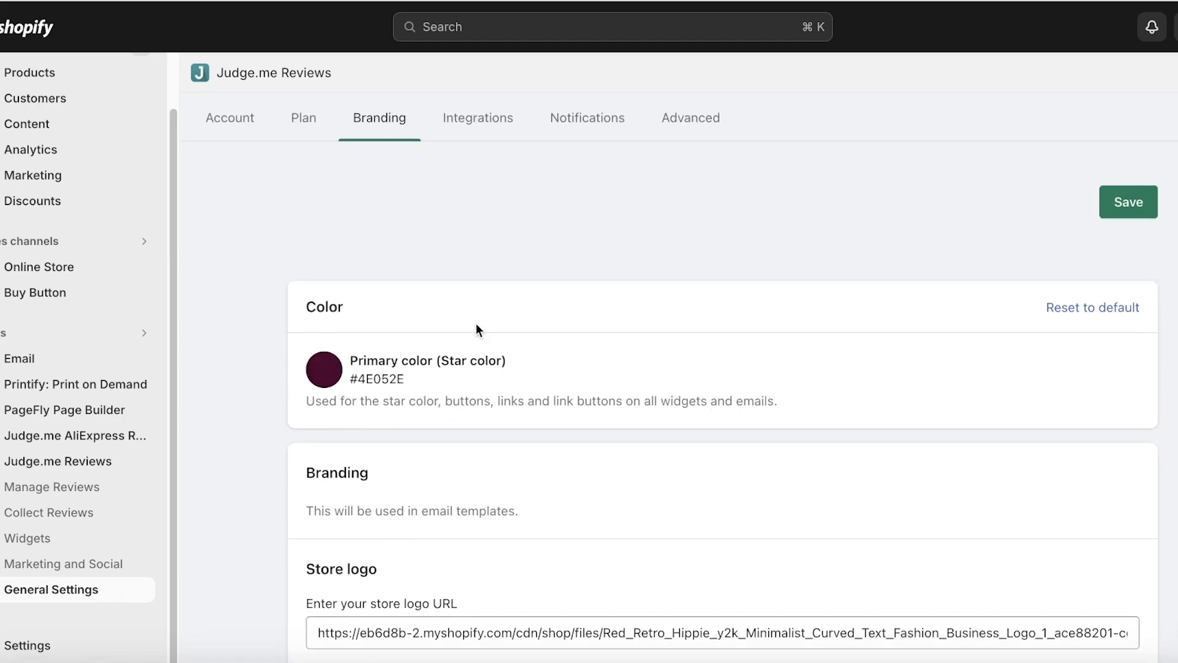
click(663, 120)
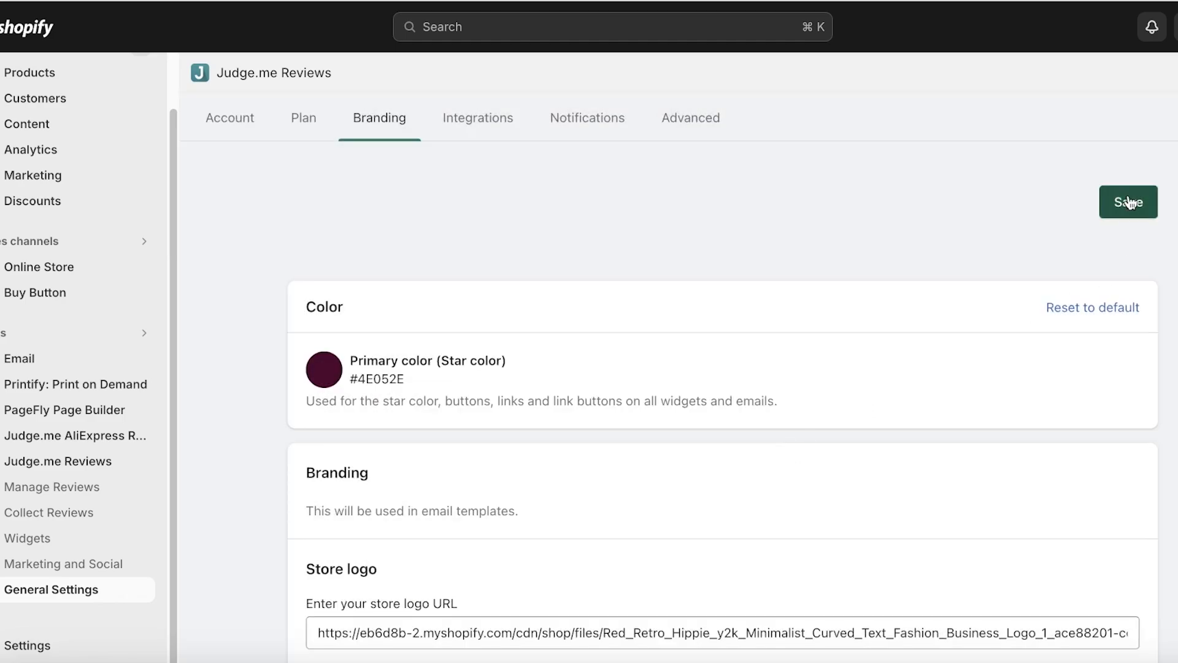
Examine the Judge.me Advanced, Notifications and Integrations settings, and return to the Account settings.
click(665, 123)
scroll(528, 162, down, 15)
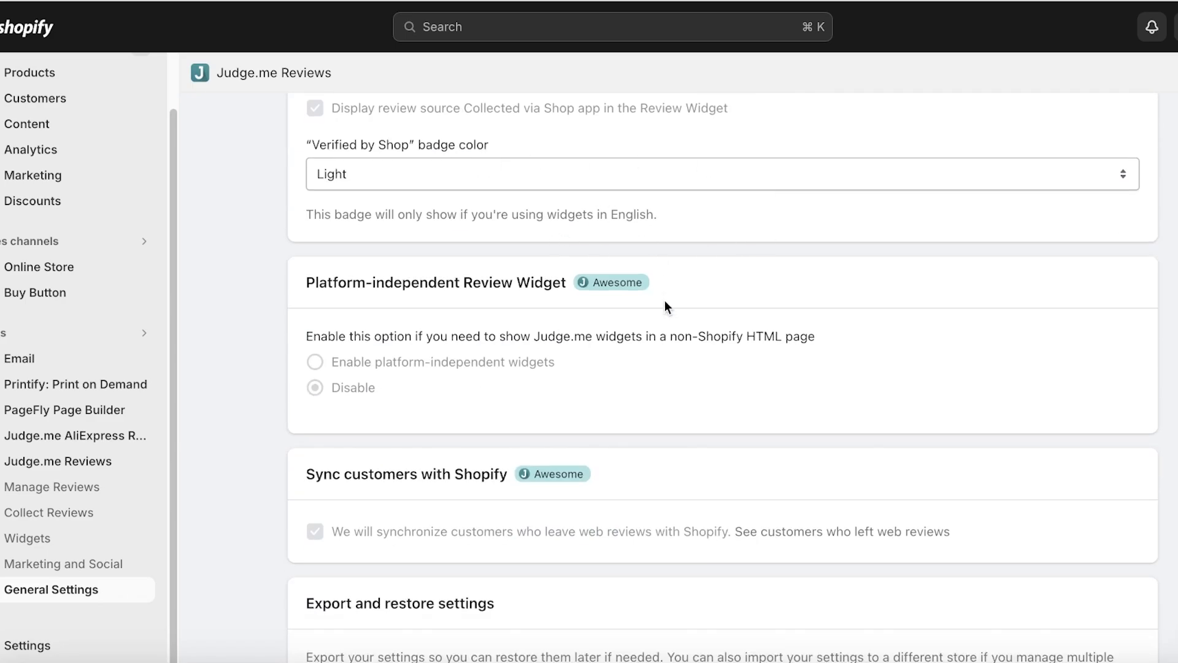
scroll(666, 305, down, 5)
scroll(461, 281, up, 20)
click(600, 120)
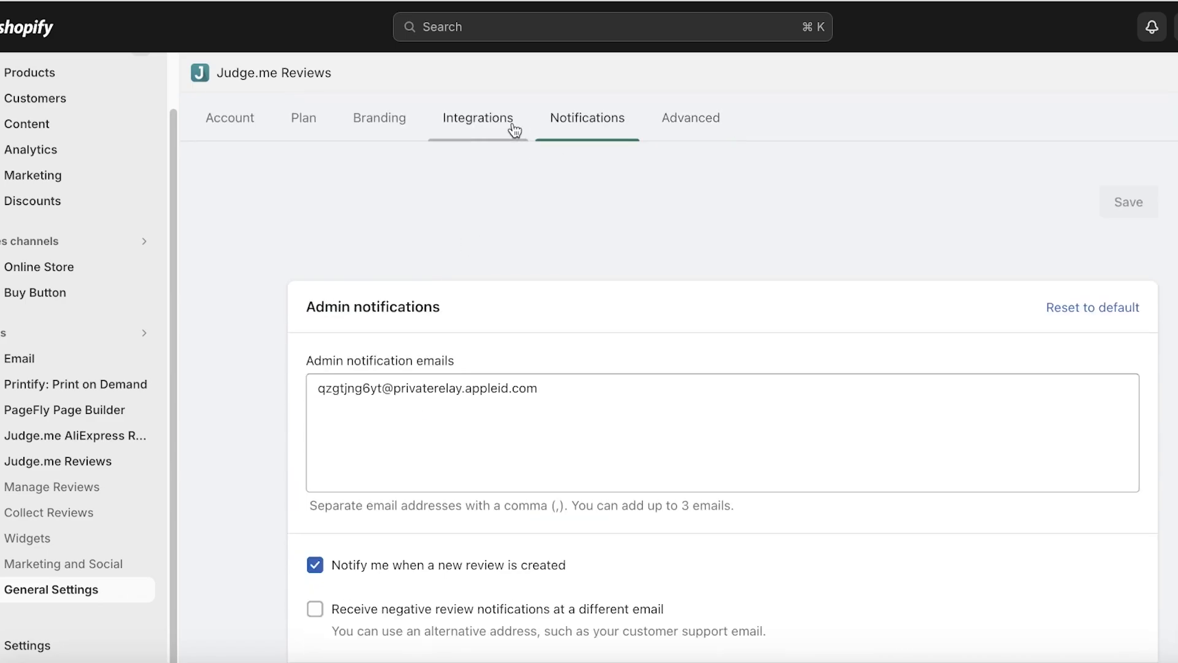
click(459, 125)
click(208, 134)
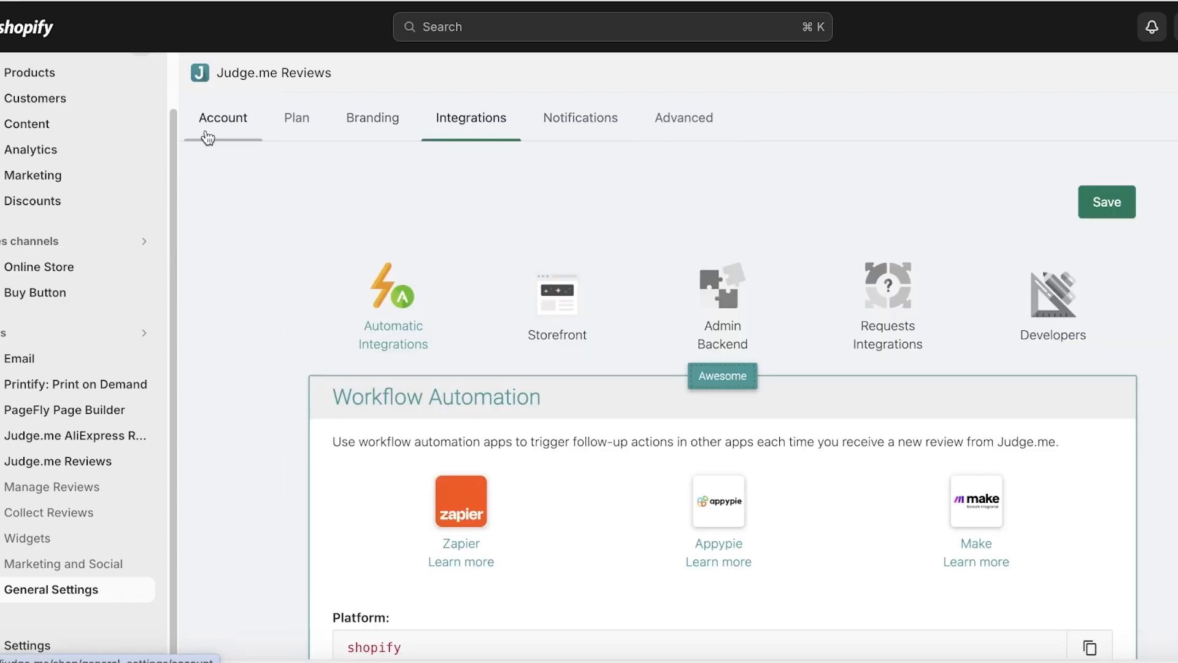
Open the 2pcs Suit Women's Solid Stripe product in the online store from the store's product list.
scroll(95, 135, up, 2)
click(101, 138)
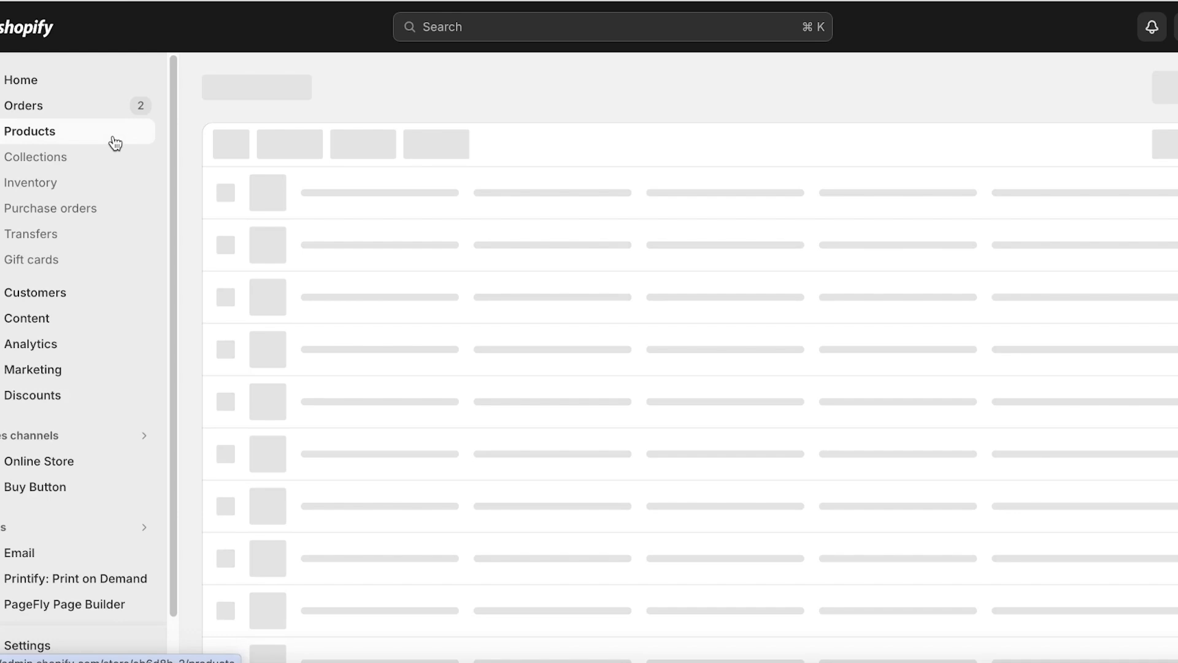
click(526, 320)
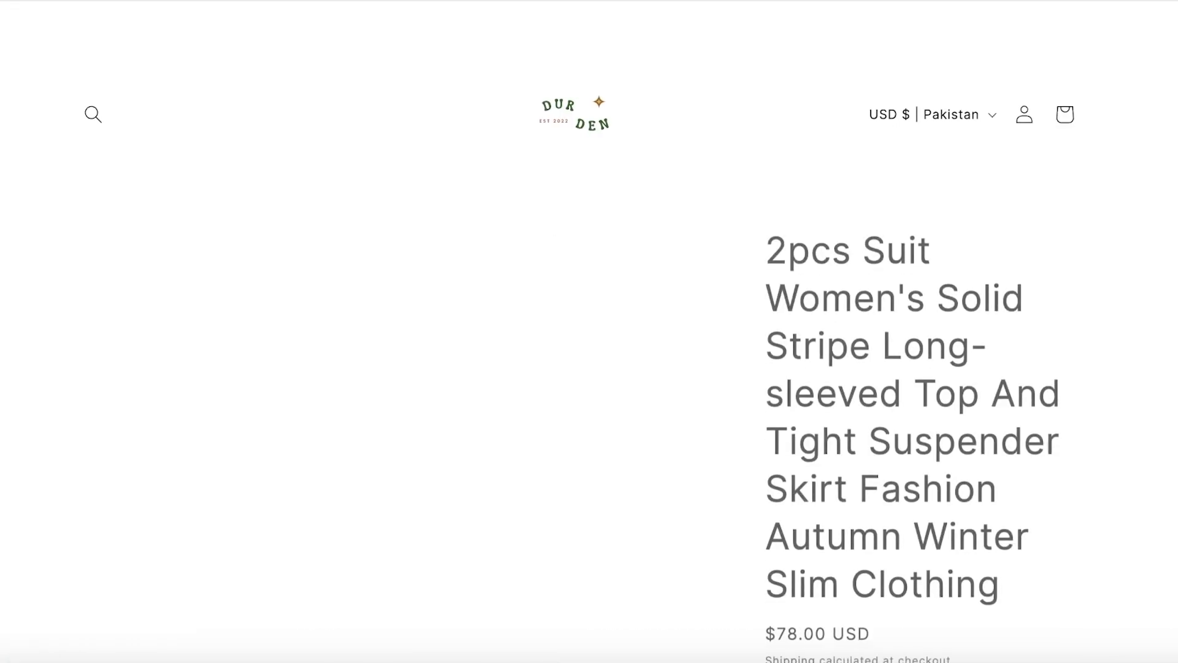
Jump from the product's star rating to its customer reviews and look through them.
scroll(984, 194, down, 8)
scroll(815, 338, up, 4)
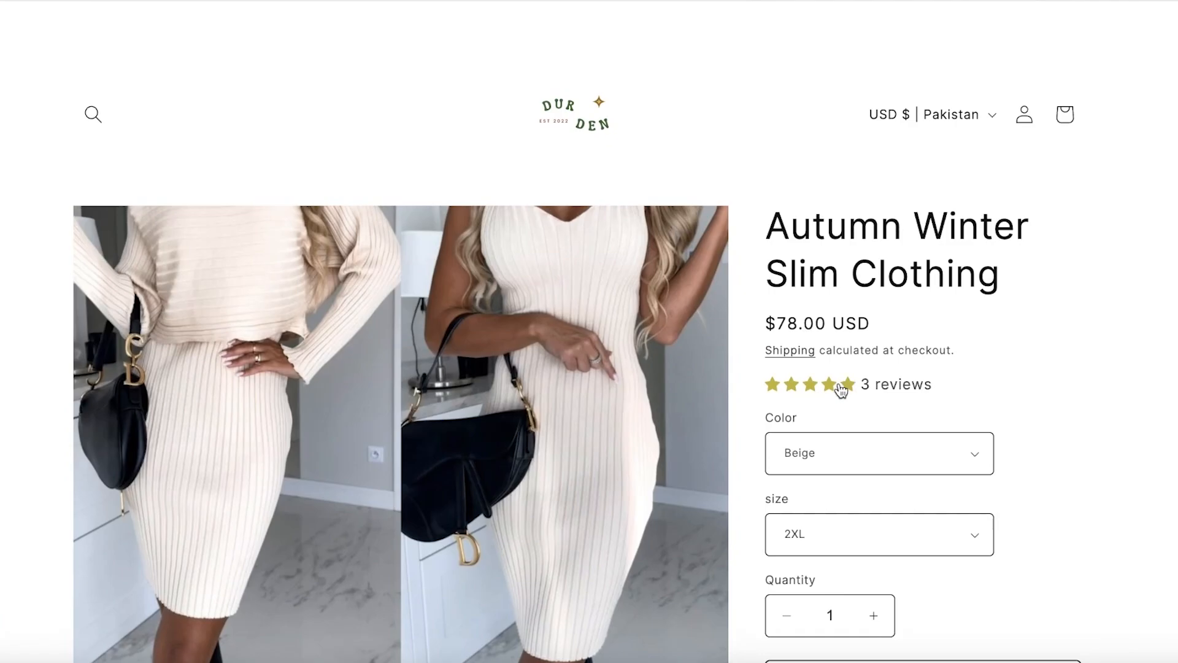
click(843, 385)
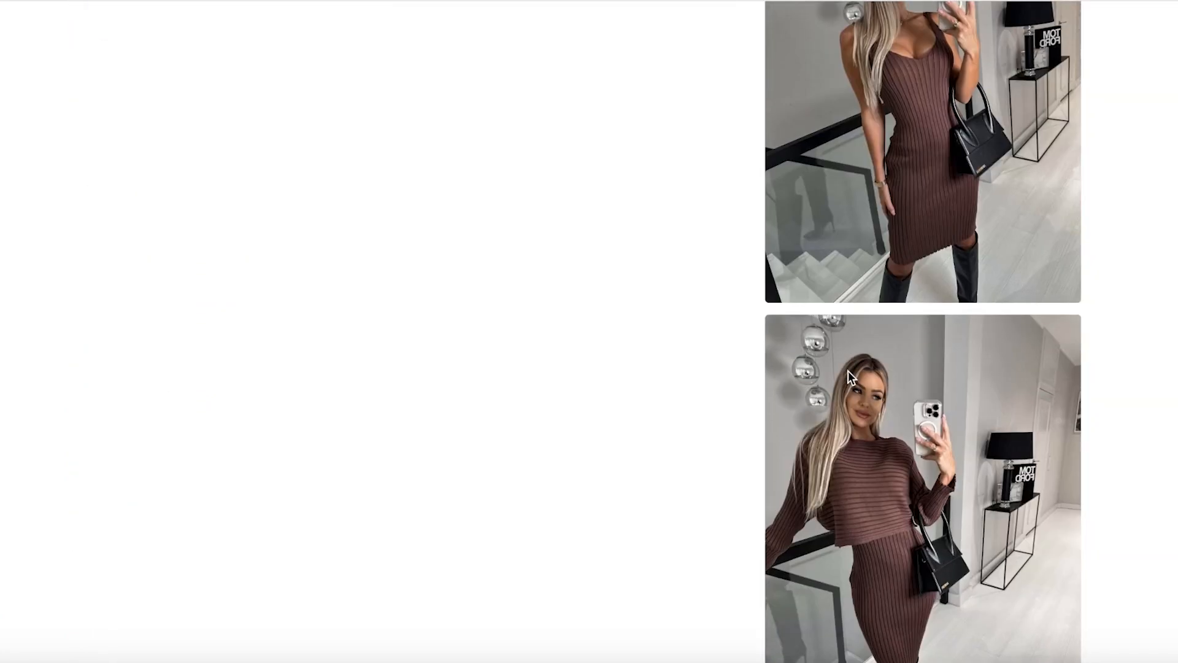
scroll(337, 377, up, 5)
scroll(185, 369, down, 5)
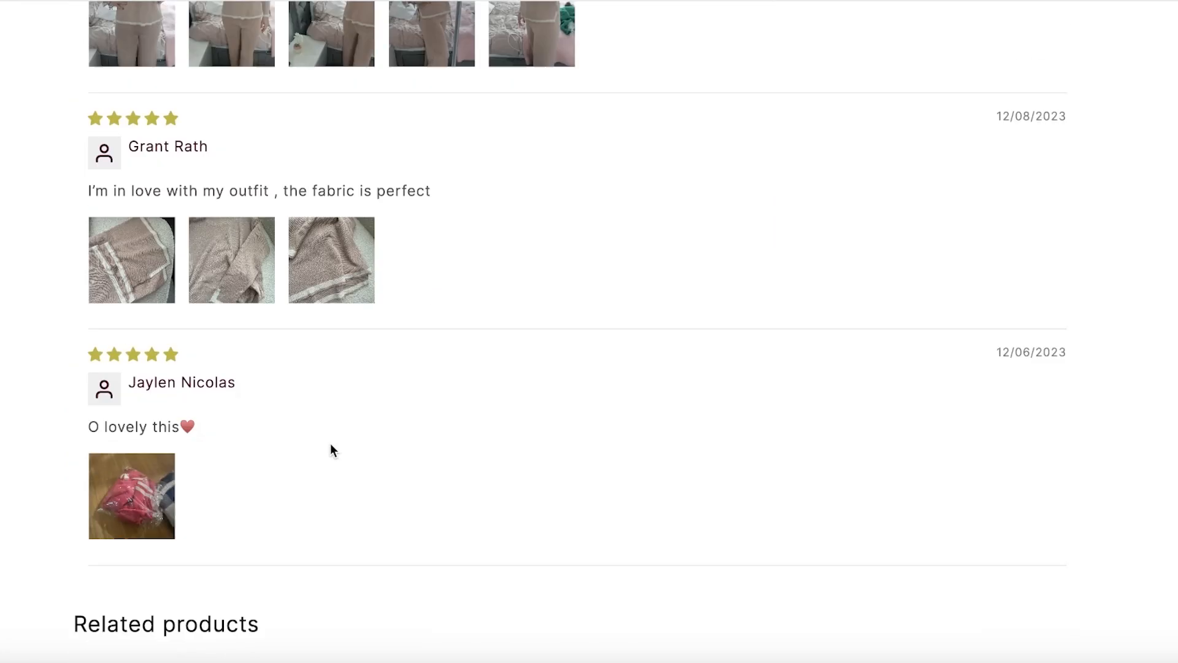
View enlarged photos from the 12/06/2023 and 12/08/2023 reviews, close them, and check the review summary before returning to the product list.
click(165, 472)
click(966, 281)
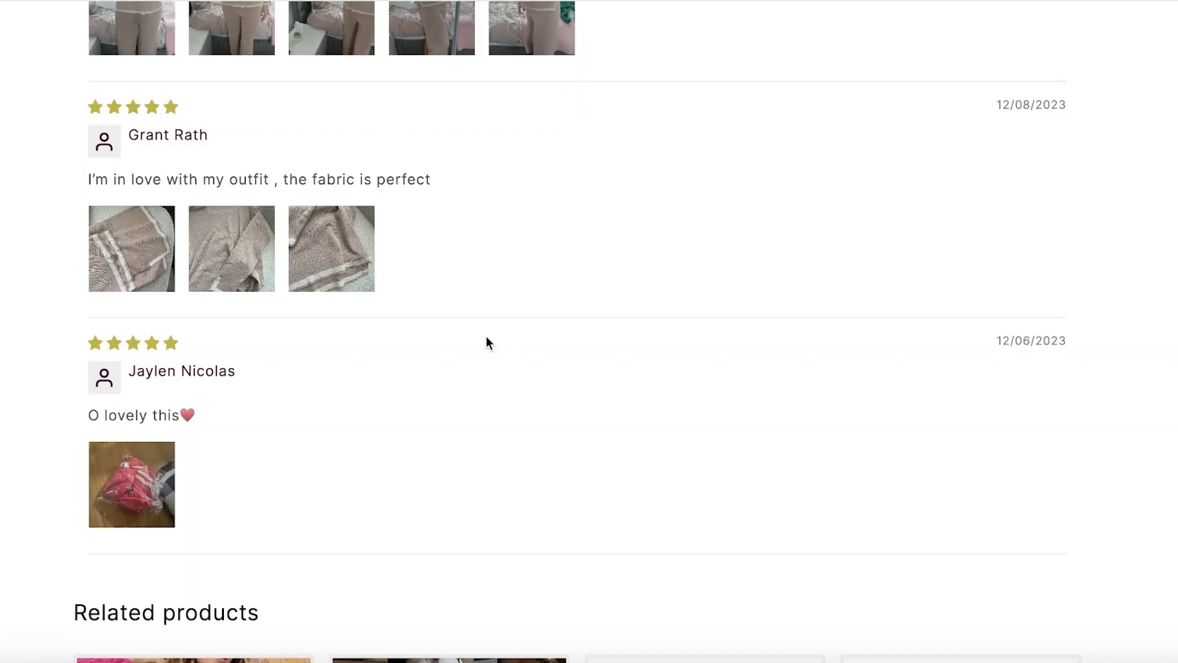
scroll(380, 337, up, 1)
click(372, 331)
click(756, 282)
scroll(323, 337, up, 8)
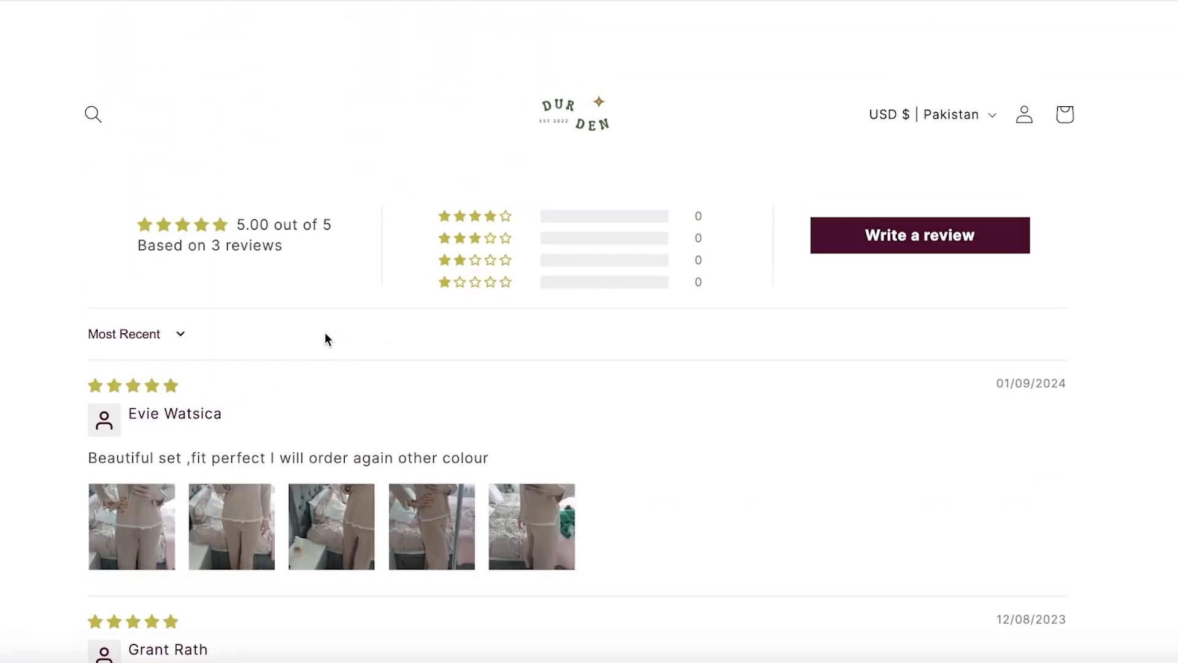
scroll(535, 489, up, 10)
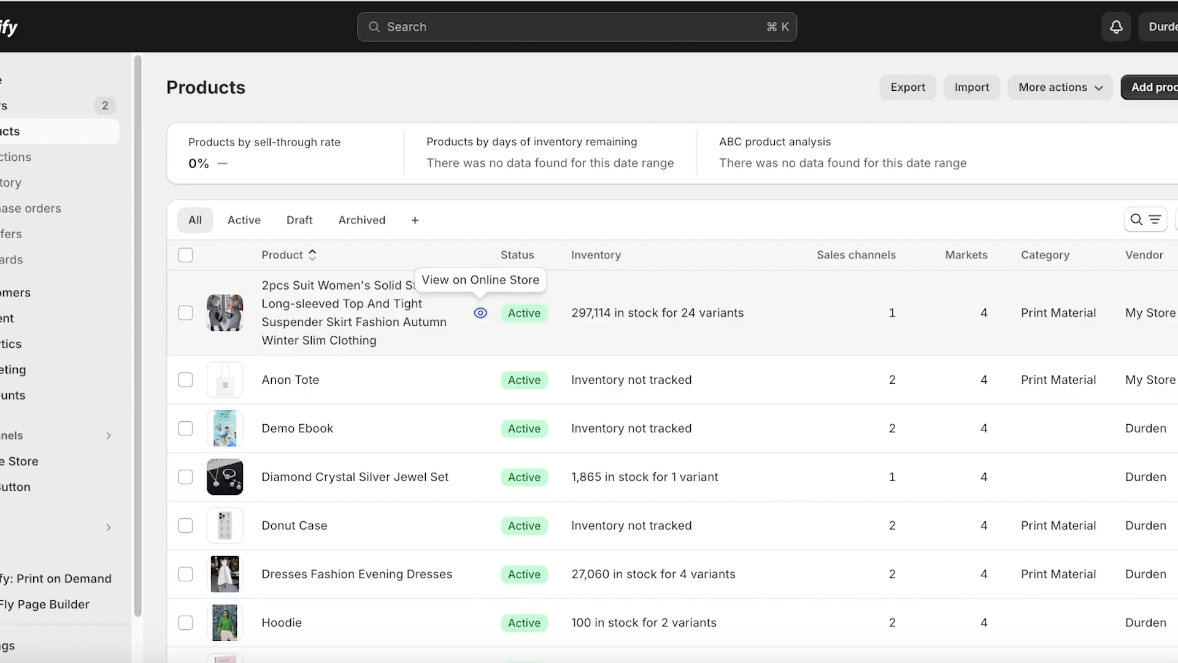